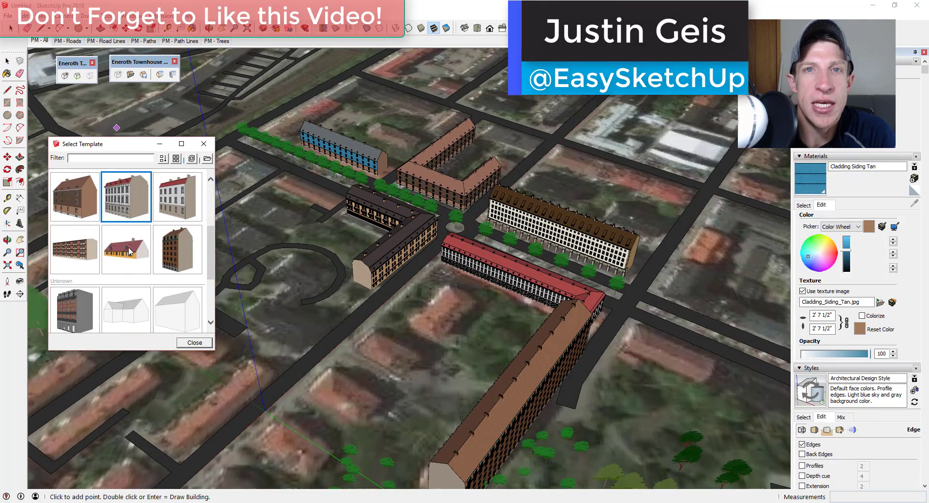
Step: Draw two small houses from the yellow red-roofed Swedish template on neighbouring plots inside the block, at right angles to each other
left_click(130, 251)
left_click(466, 291)
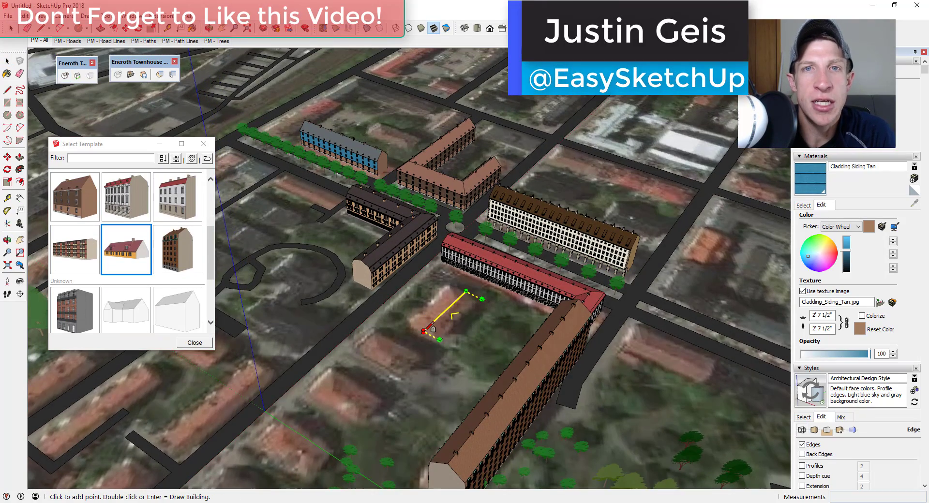
double_click(424, 331)
scroll(352, 335, "up", 3)
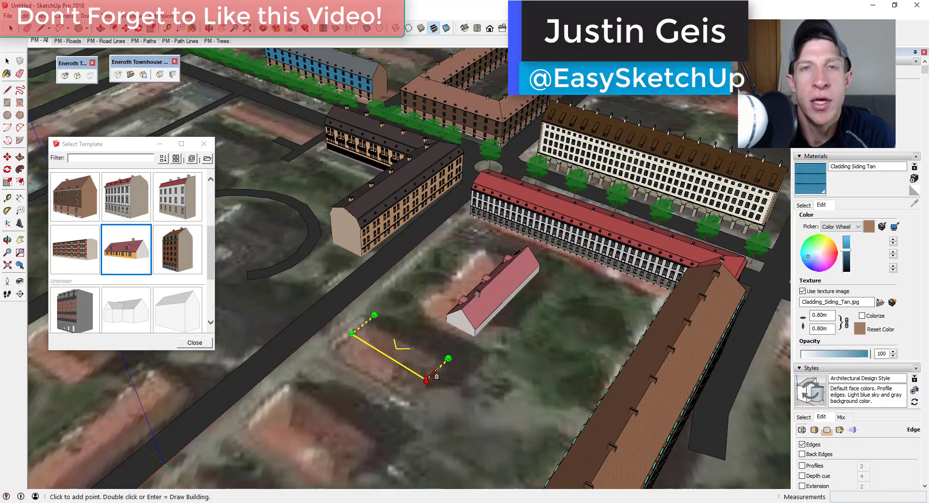
double_click(427, 381)
middle_click_drag(427, 380, 549, 334)
Step: Draw a straight building from the long, low brick Swedish template on the plot in front of the two small houses
left_click(75, 250)
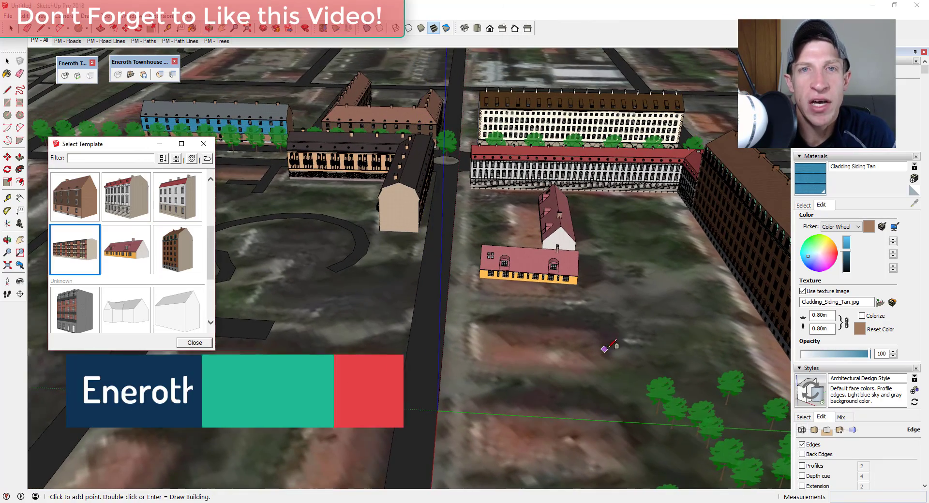
left_click(608, 348)
double_click(475, 347)
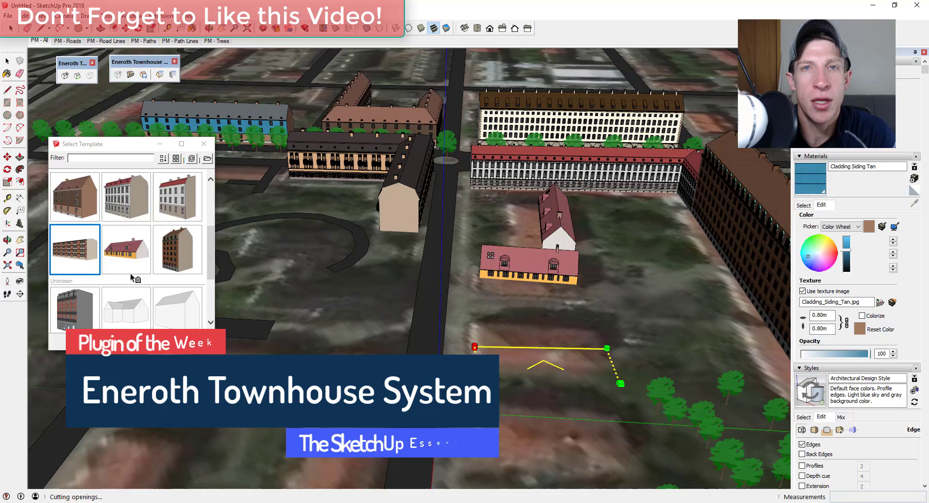
scroll(131, 277, "up", 2)
scroll(431, 315, "down", 2)
middle_click_drag(430, 315, 508, 309)
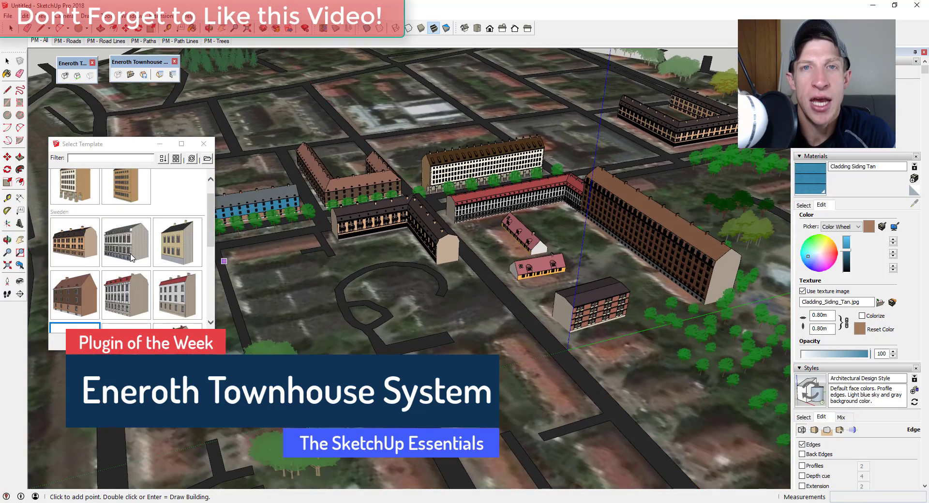
Step: Draw a straight building from the tall brown Swedish template near the street beside the brick building, and select it for moving
scroll(132, 257, "down", 3)
left_click(179, 252)
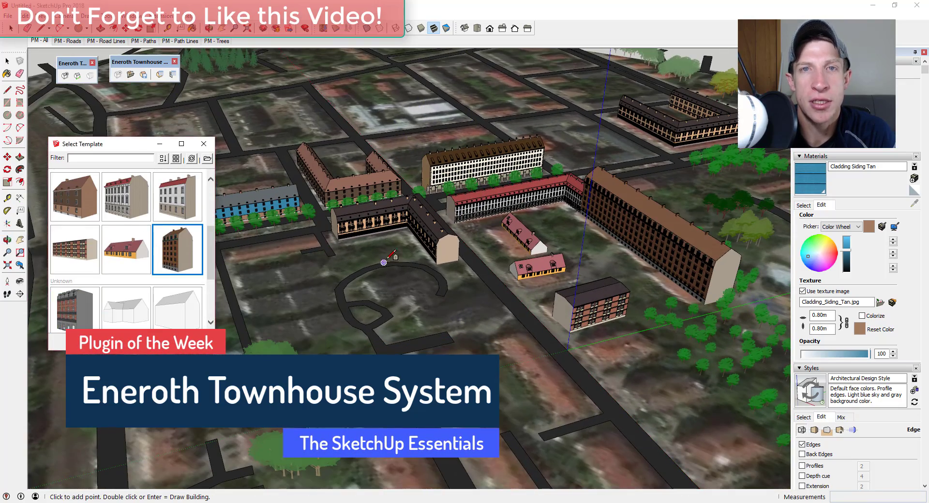
scroll(384, 263, "down", 2)
middle_click_drag(384, 263, 387, 291)
left_click(488, 341)
double_click(534, 403)
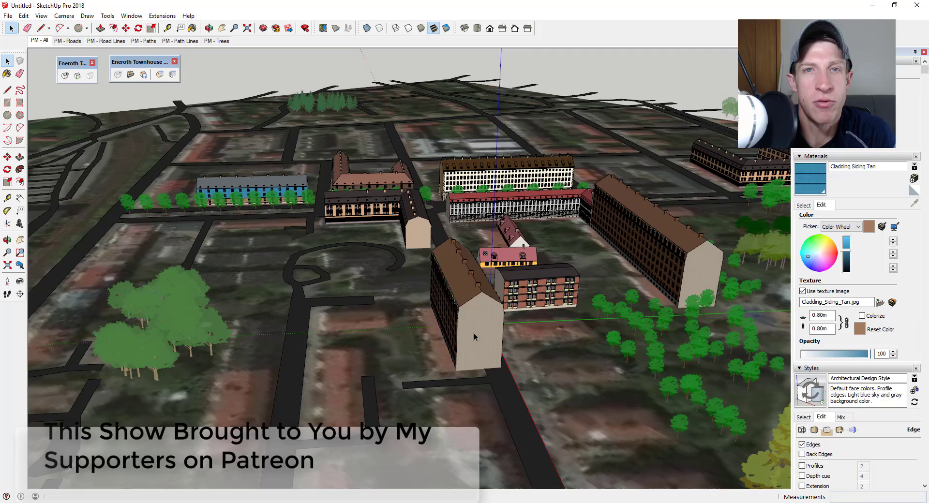
left_click(474, 337)
key("m")
middle_click_drag(474, 337, 552, 303)
Step: Draw a three-segment angled building from the Landshövdingehus yngre template inside the curved path
left_click(65, 75)
scroll(75, 303, "down", 1)
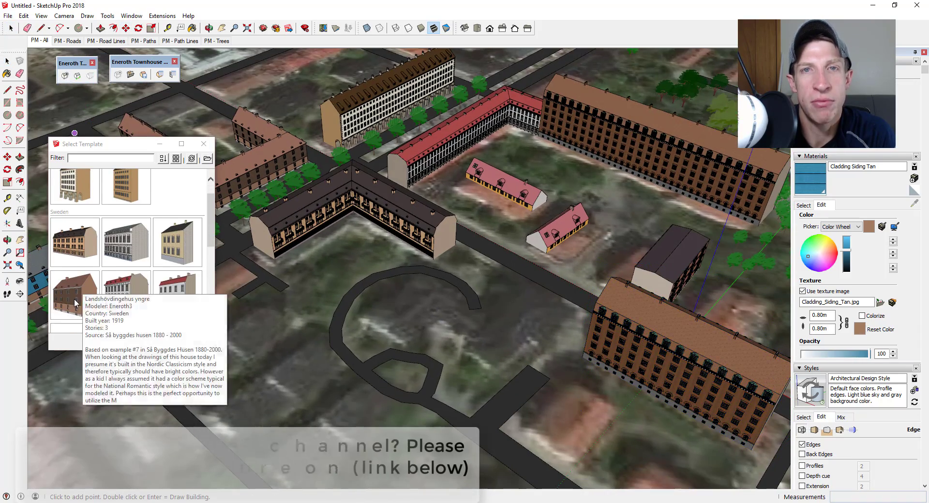
left_click(75, 303)
left_click(544, 295)
left_click(492, 352)
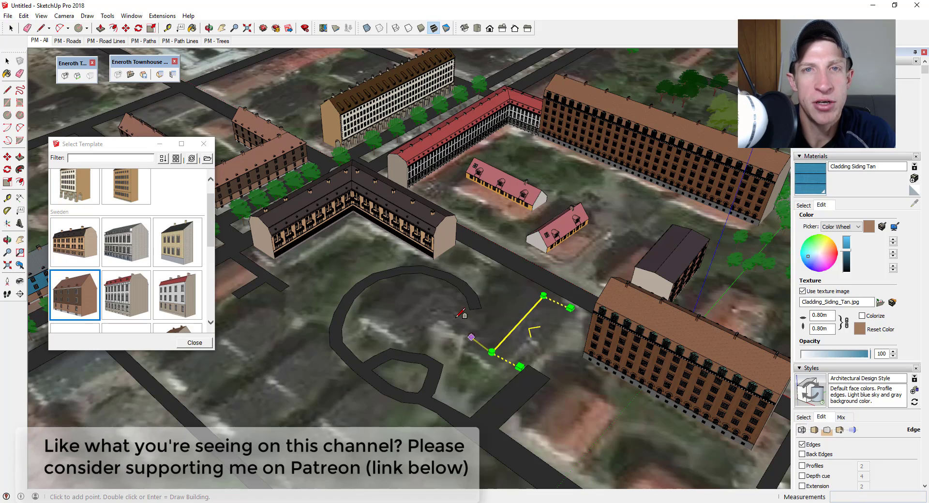
double_click(375, 329)
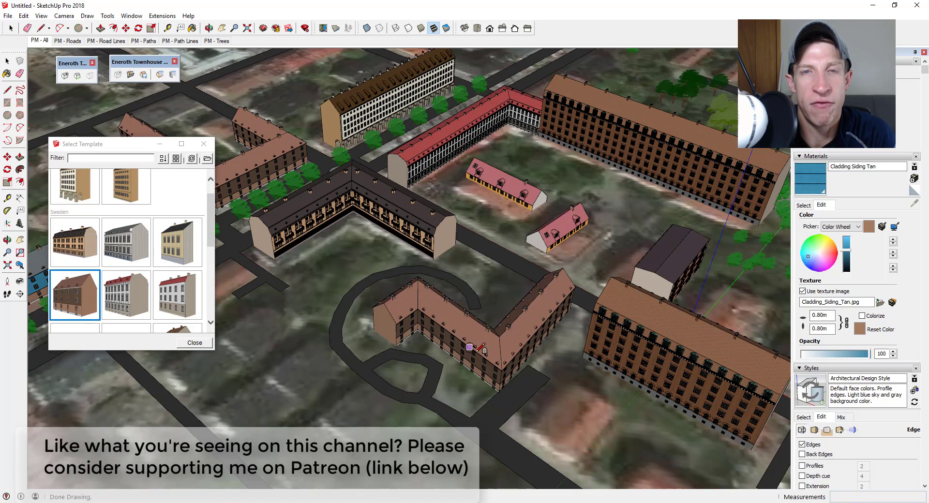
Step: In the angled building's properties, replace the red-brown roof material with Roofing Shingles Asphalt and apply it
middle_click_drag(477, 347, 494, 305)
key("space")
left_click(494, 305)
left_click(92, 78)
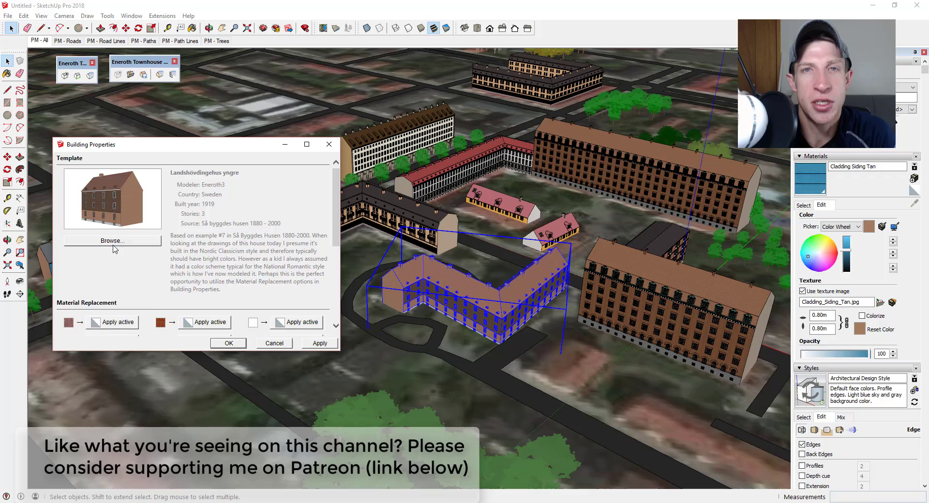
scroll(291, 208, "down", 3)
left_click(804, 205)
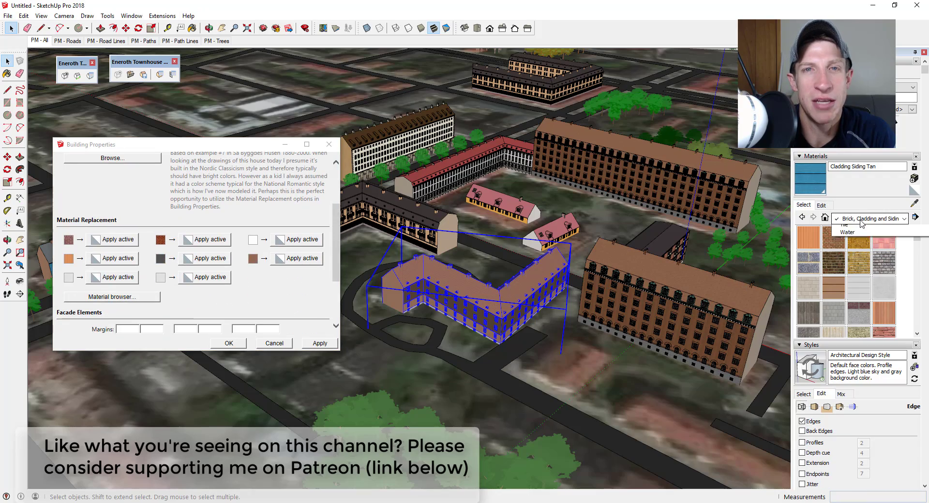
left_click(869, 219)
left_click(862, 306)
scroll(422, 329, "up", 4)
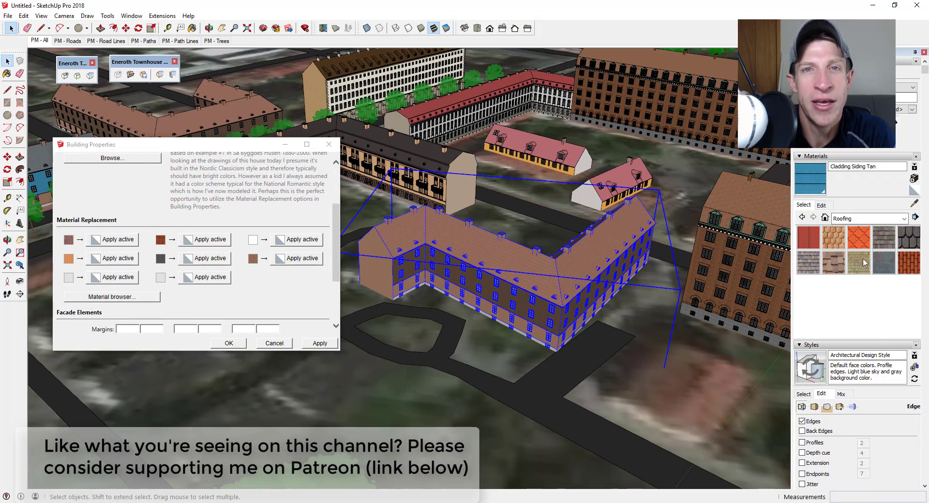
left_click(884, 238)
left_click(320, 343)
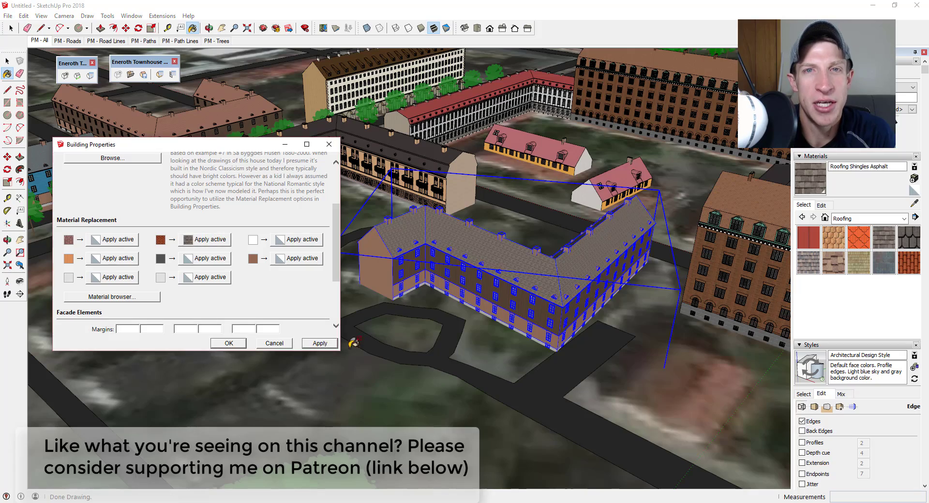
Step: Reposition the angled building's front corner point to reshape its path, and save the new position
middle_click_drag(533, 261, 543, 242)
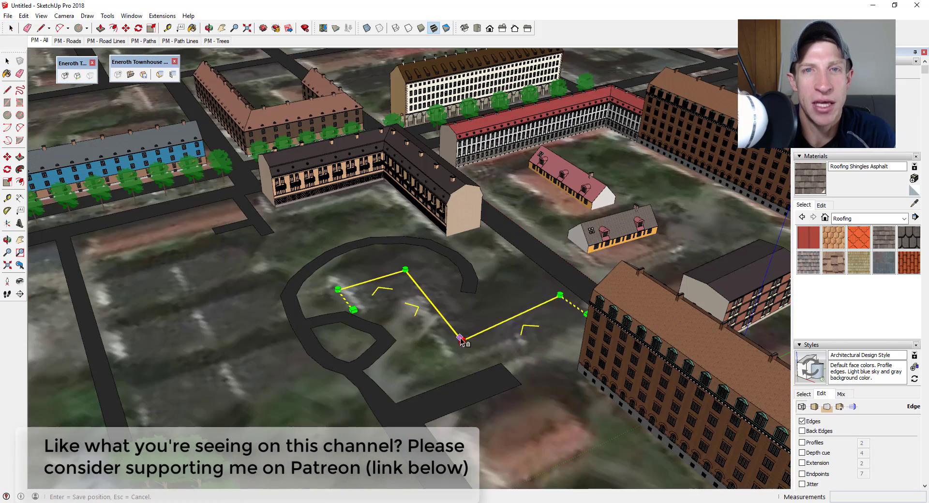
left_click(479, 363)
middle_click_drag(479, 363, 542, 383)
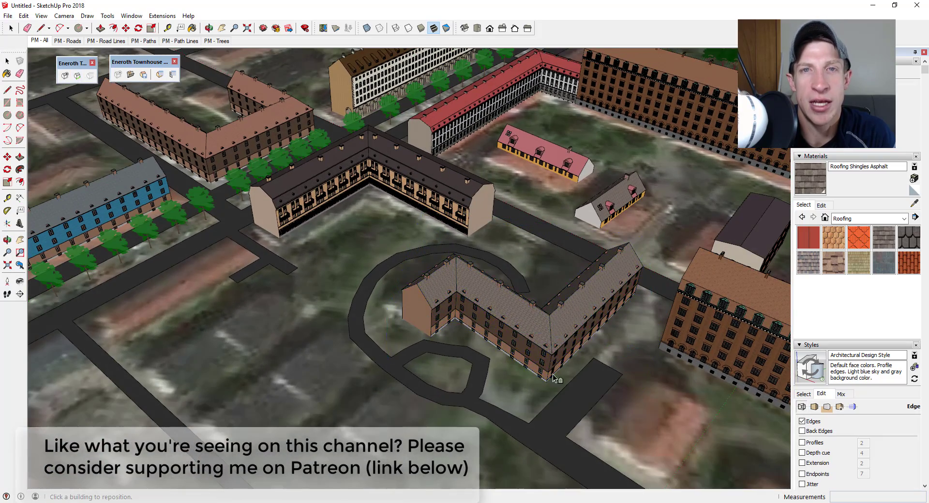
double_click(543, 342)
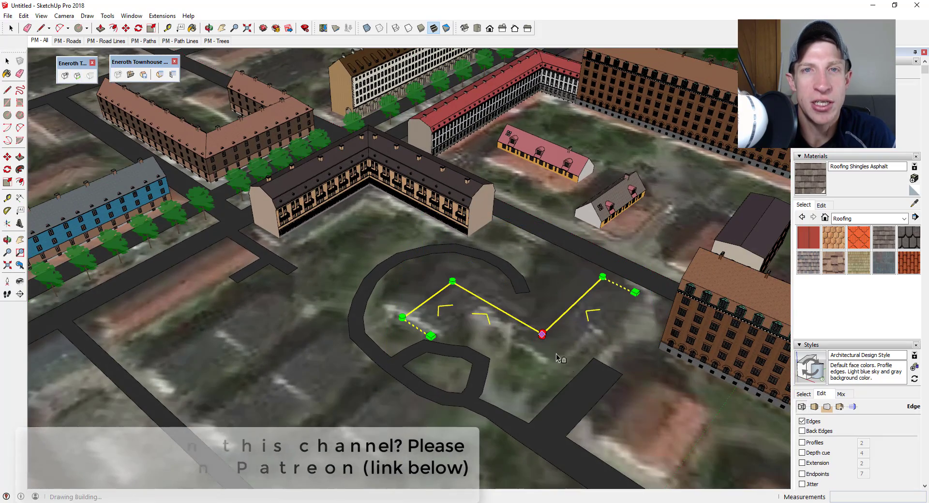
key("Return")
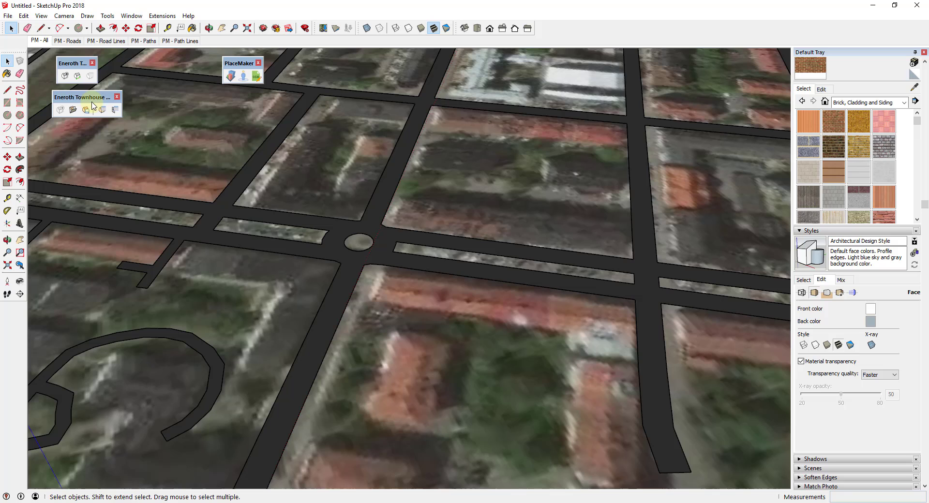
Step: Draw a straight building from the white arcaded Austrian template across the block next to the small roundabout
left_click(65, 76)
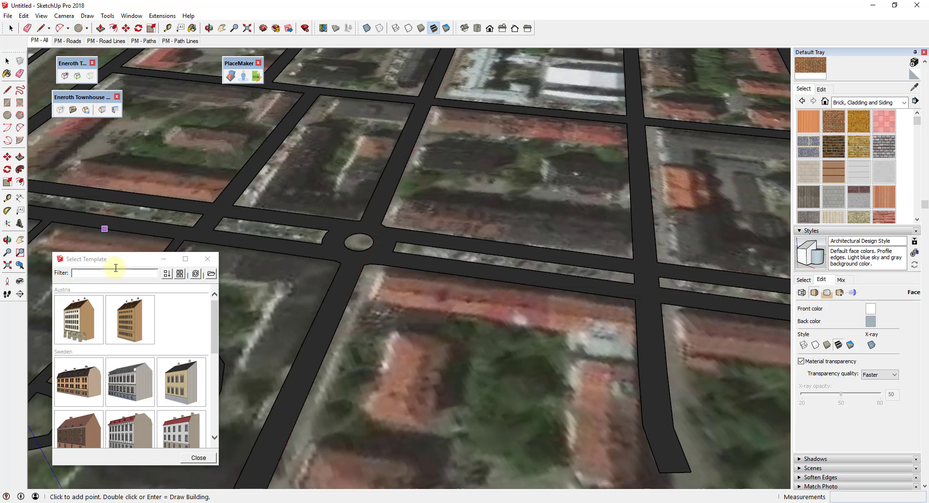
left_click_drag(116, 259, 112, 144)
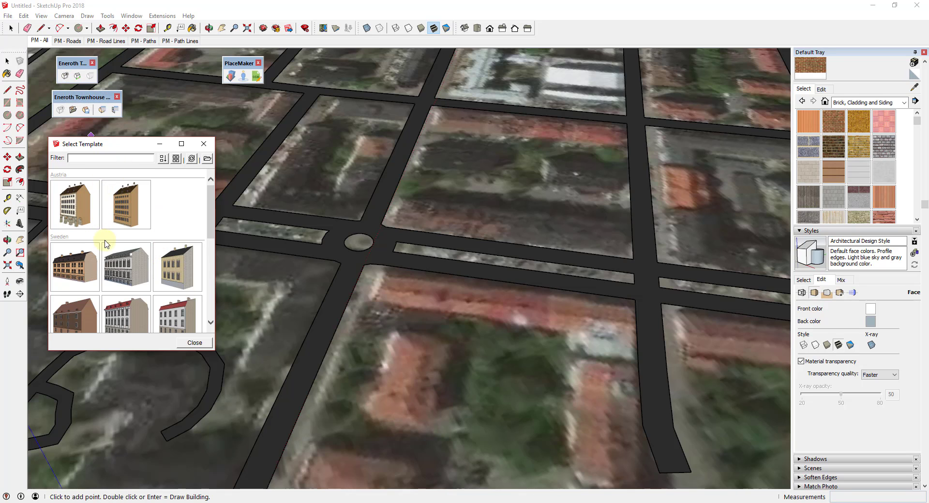
scroll(105, 243, "down", 10)
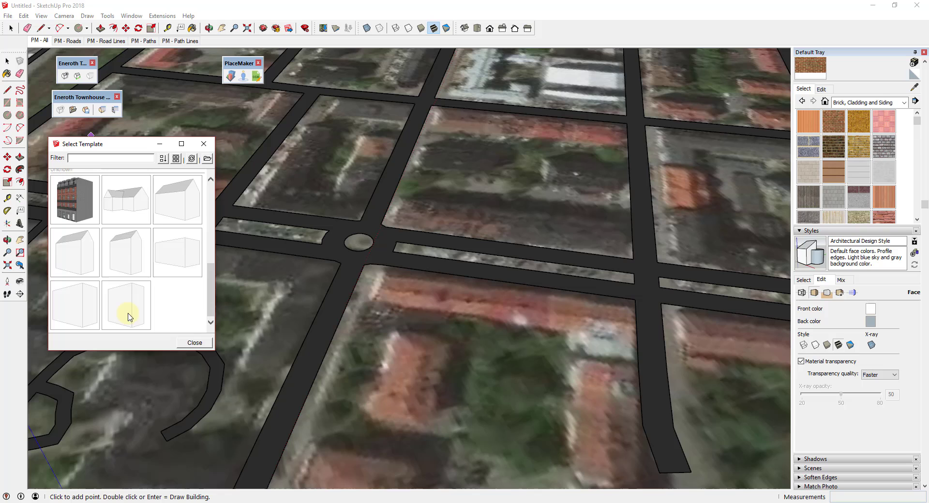
scroll(129, 317, "up", 10)
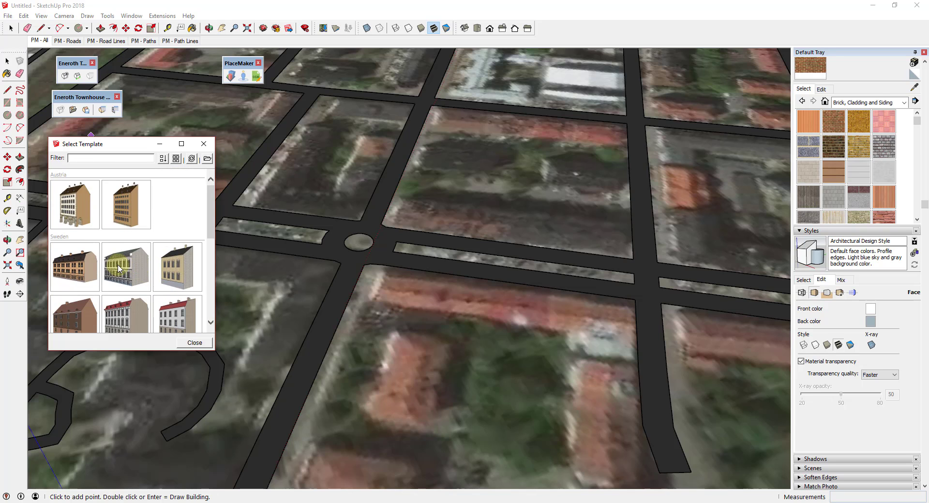
mouse_move(127, 277)
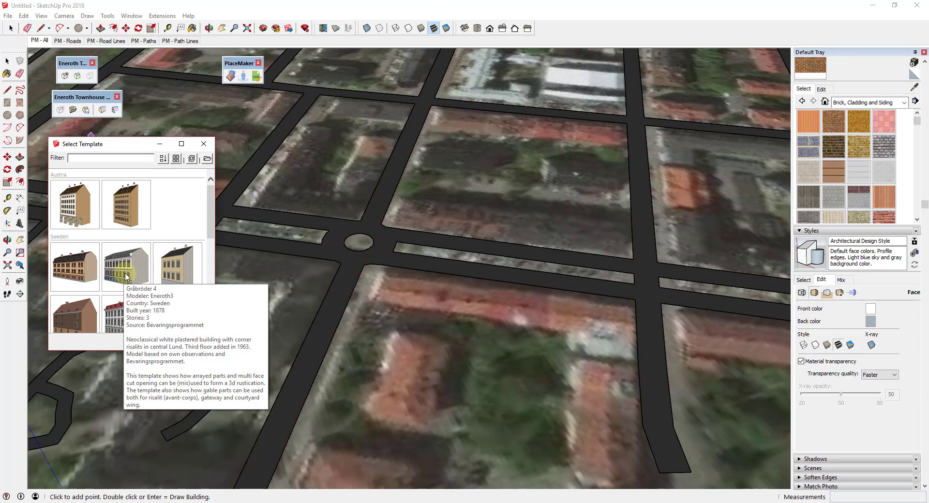
left_click(78, 204)
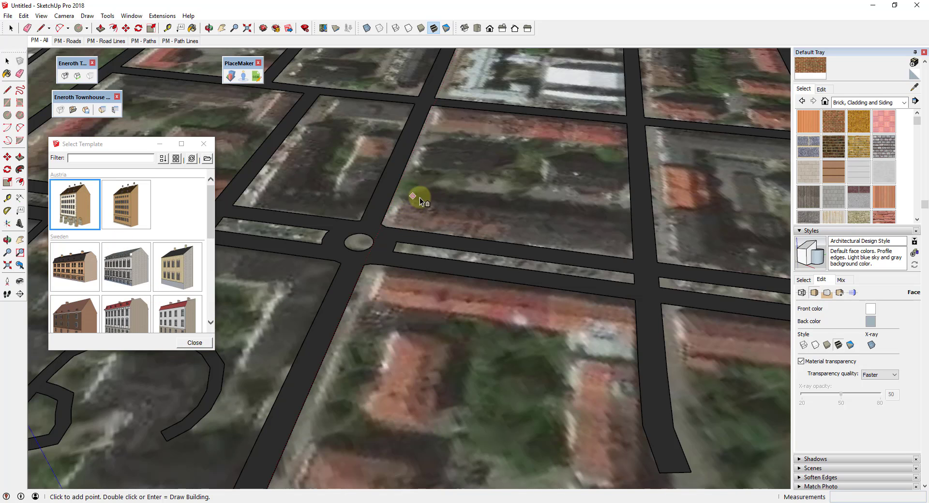
left_click(413, 197)
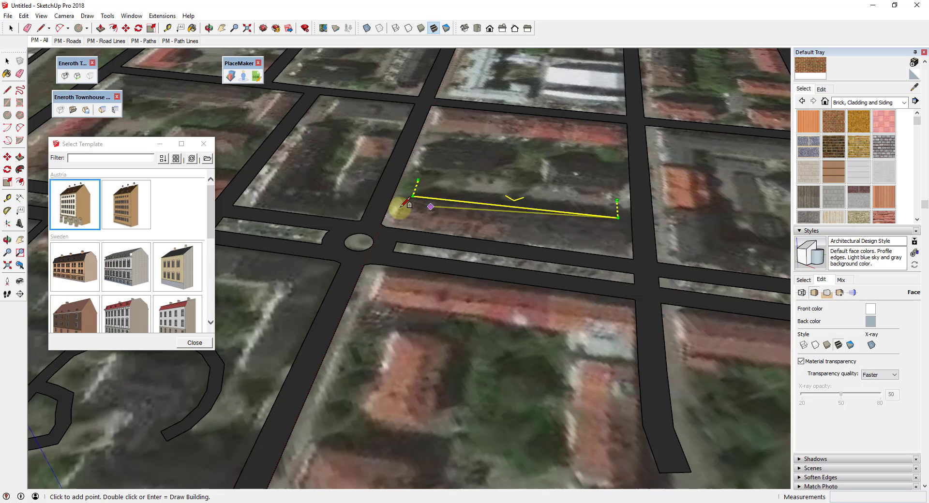
key("Return")
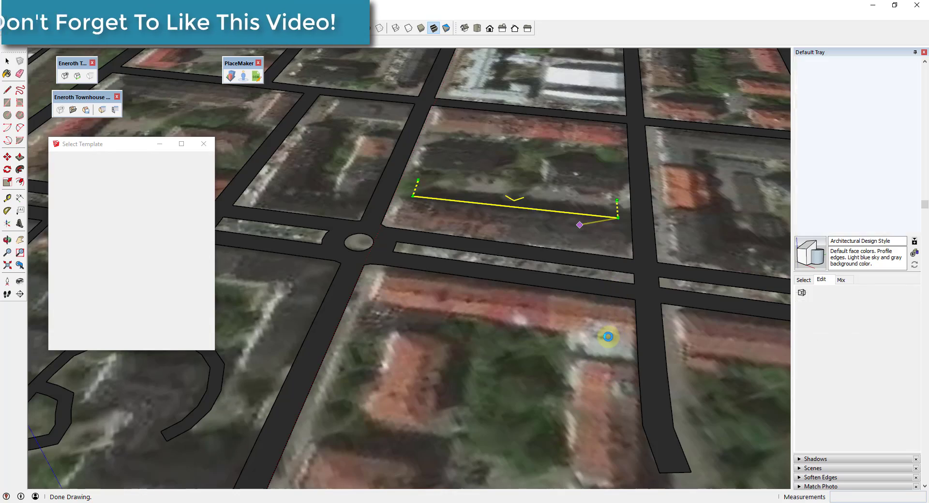
middle_click_drag(622, 325, 450, 247)
scroll(581, 262, "up", 2)
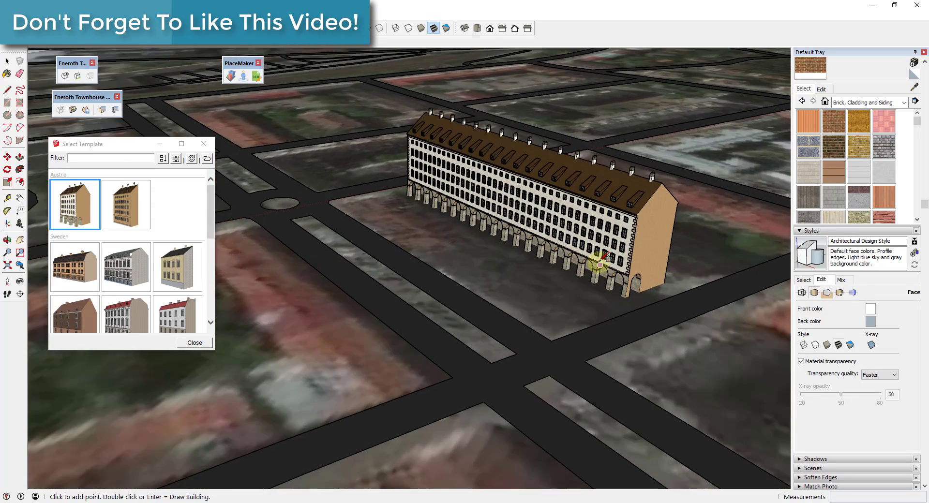
Step: Move the arcaded building along the ground closer to the street edges of its block
scroll(600, 265, "up", 1)
key("space")
left_click(601, 267)
middle_click_drag(600, 278, 494, 282)
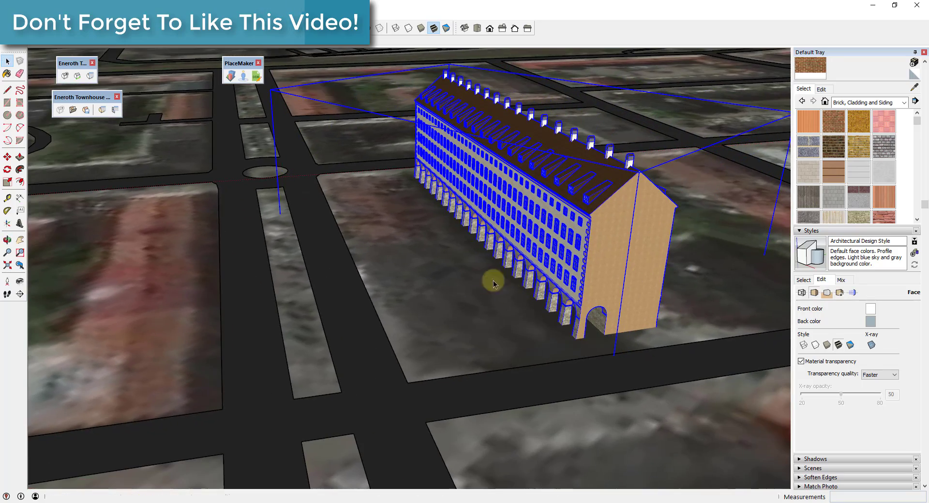
key("m")
left_click(578, 338)
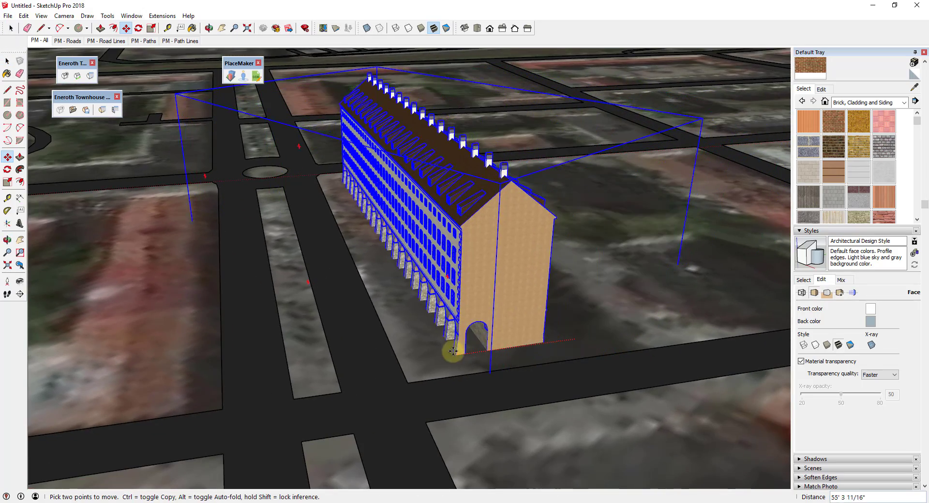
left_click(424, 355)
Step: Examine the arcaded building's facade, dormers, chimneys and gable end up close, as well as its place among the surrounding streets
middle_click_drag(368, 301, 554, 202)
scroll(531, 148, "up", 3)
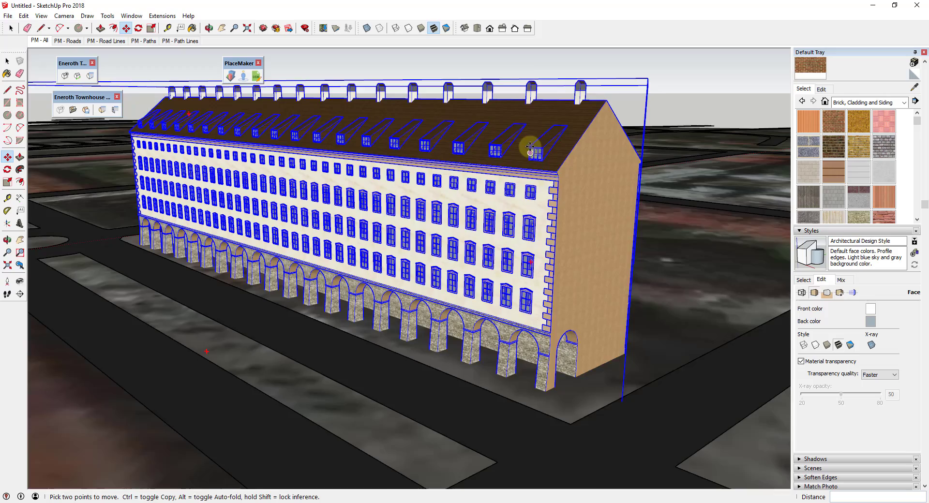
scroll(530, 146, "up", 1)
middle_click_drag(612, 290, 528, 264)
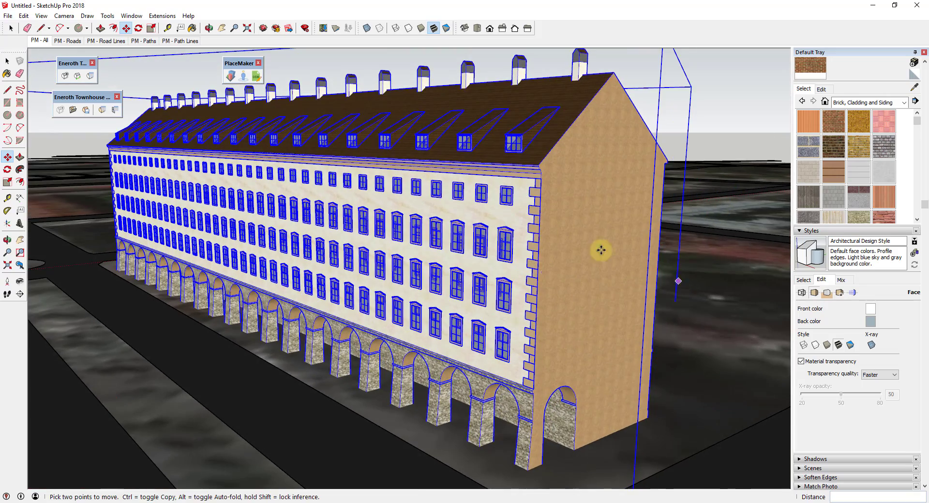
key("space")
scroll(628, 256, "down", 2)
middle_click_drag(581, 253, 566, 267)
scroll(402, 240, "down", 4)
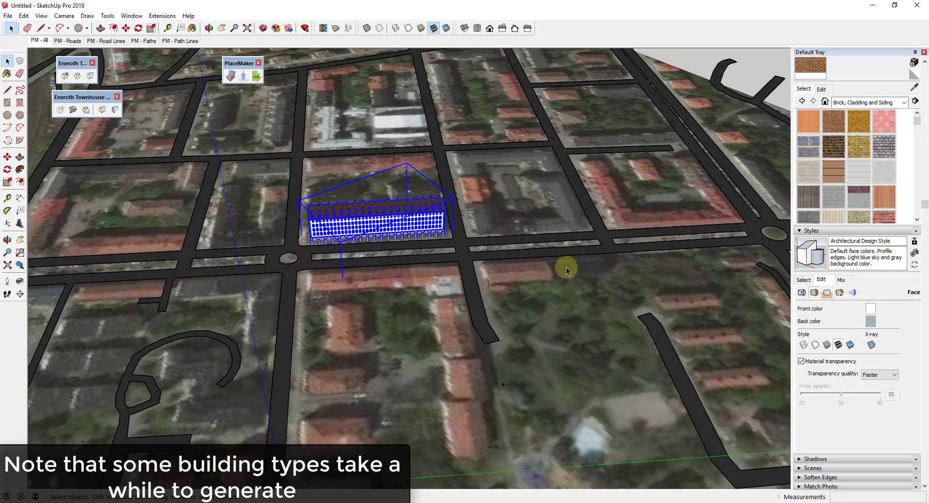
scroll(566, 268, "down", 2)
scroll(213, 288, "up", 3)
middle_click_drag(495, 270, 353, 189)
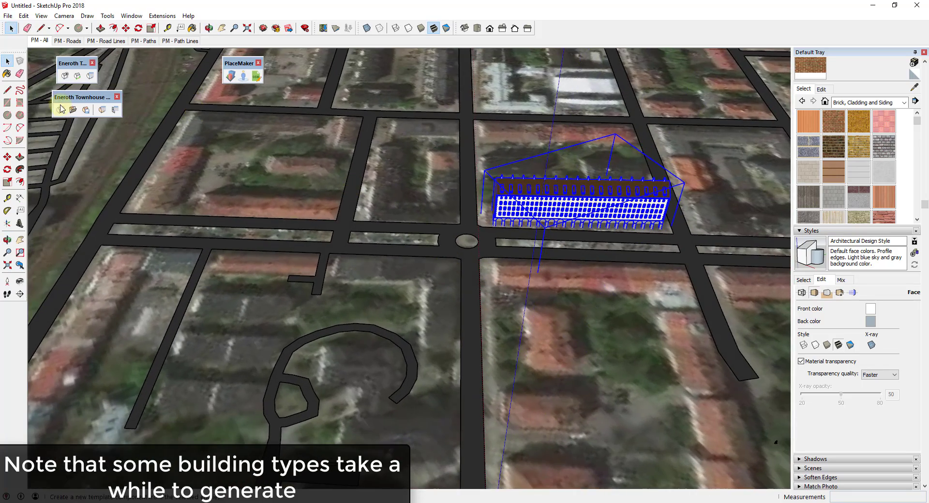
Step: Draw an L-shaped building from the four-story red-brick Swedish template along two street edges of the block beside the small roundabout
left_click(65, 76)
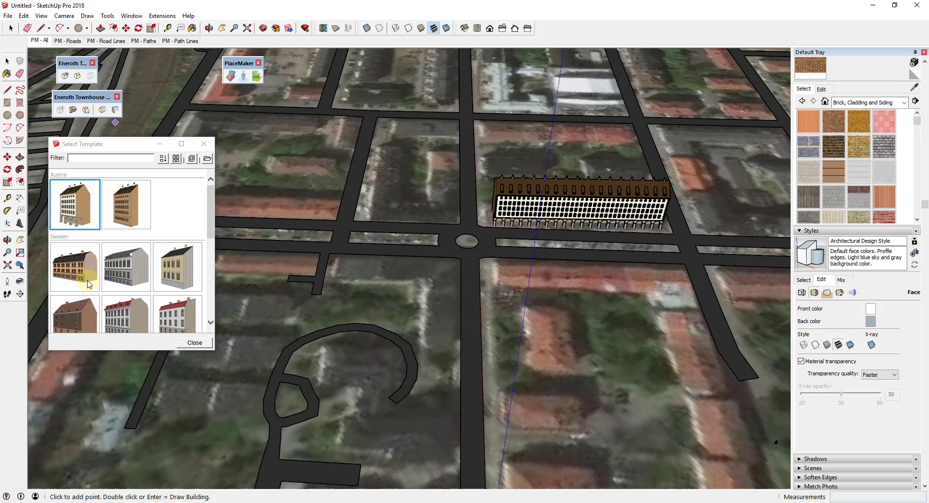
scroll(105, 271, "down", 1)
scroll(85, 303, "down", 5)
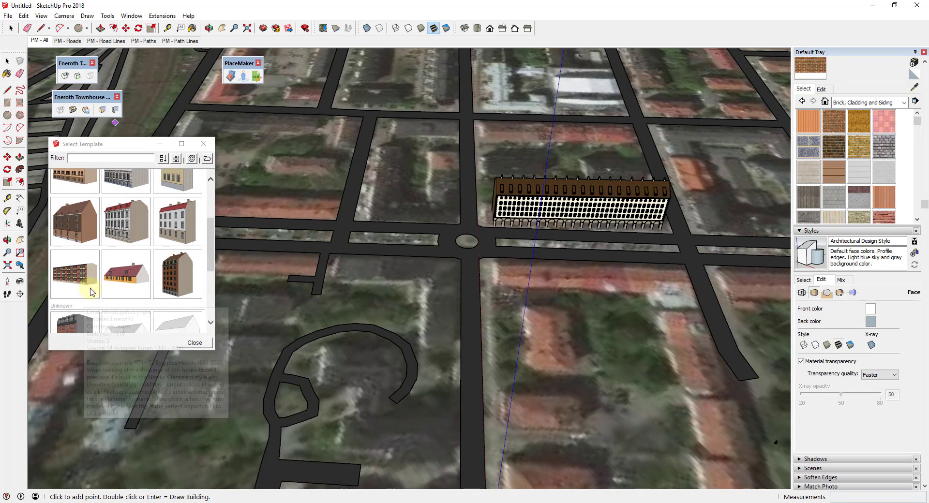
left_click(82, 226)
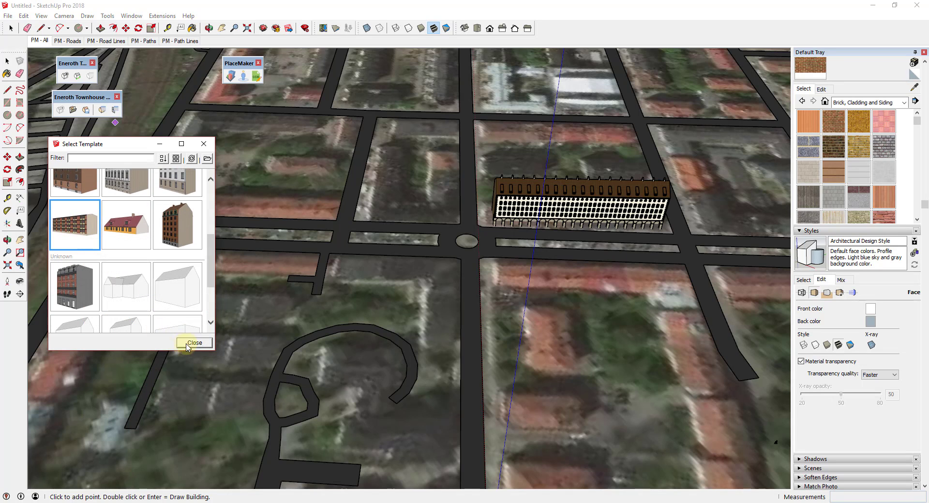
left_click(339, 272)
left_click(430, 274)
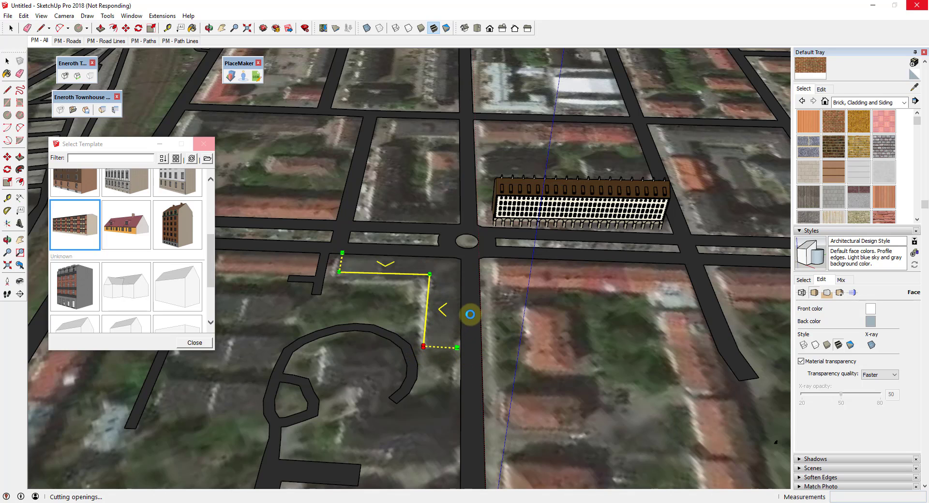
middle_click_drag(478, 305, 504, 260)
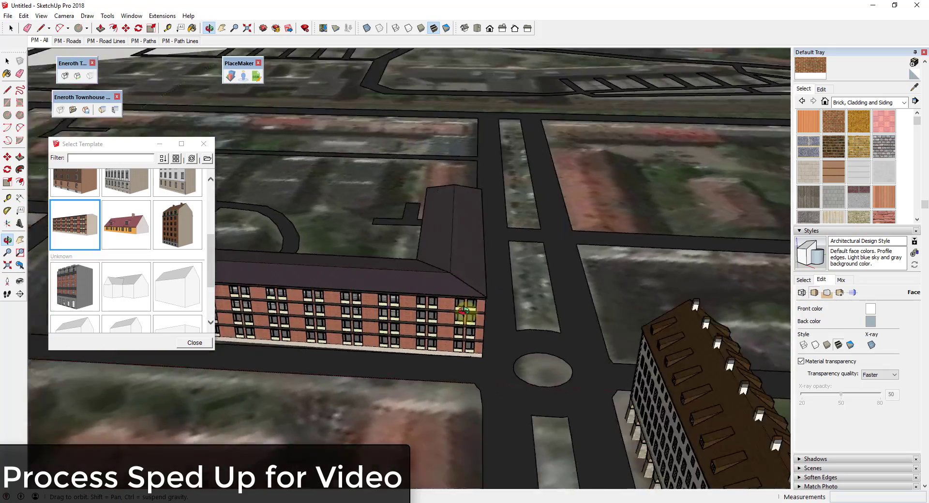
scroll(504, 260, "up", 5)
Step: Outline a U-shaped building path along the red-roofed courtyard block near the larger roundabout, using the first Swedish template with the dark roof
left_click(381, 258)
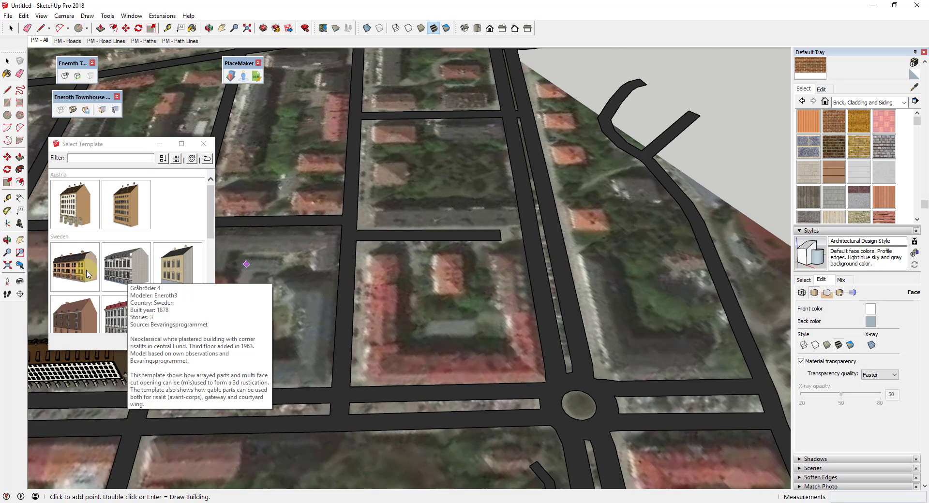
left_click(379, 366)
left_click(529, 366)
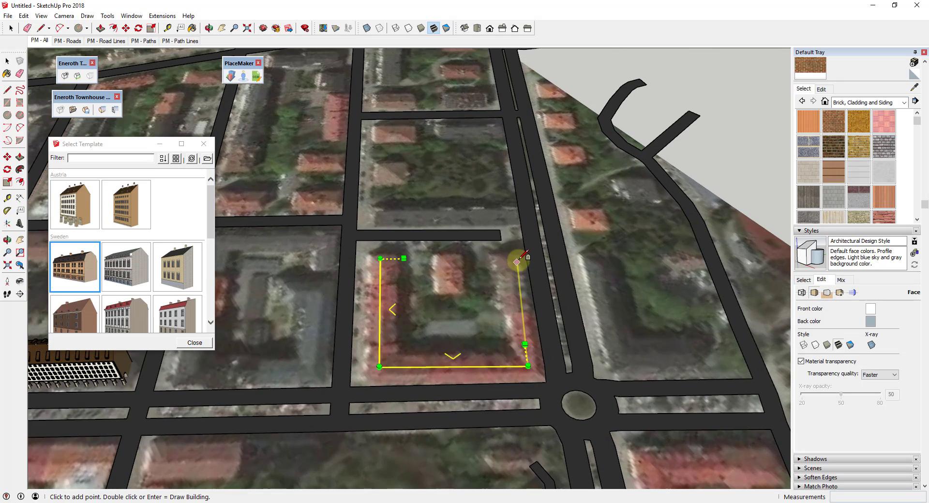
left_click(485, 253)
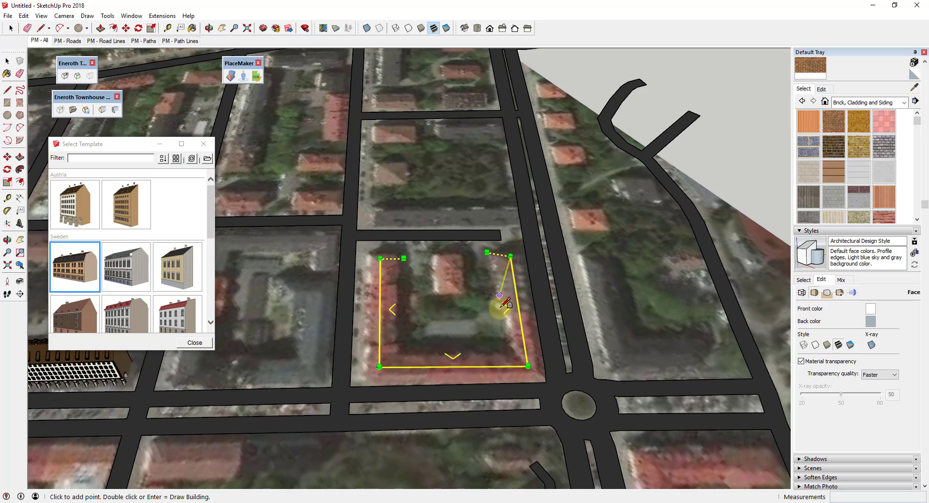
Step: Adjust the U-shaped path's two street corners and the gable angles at both ends, and generate the building
left_click_drag(529, 368, 528, 363)
left_click(375, 368)
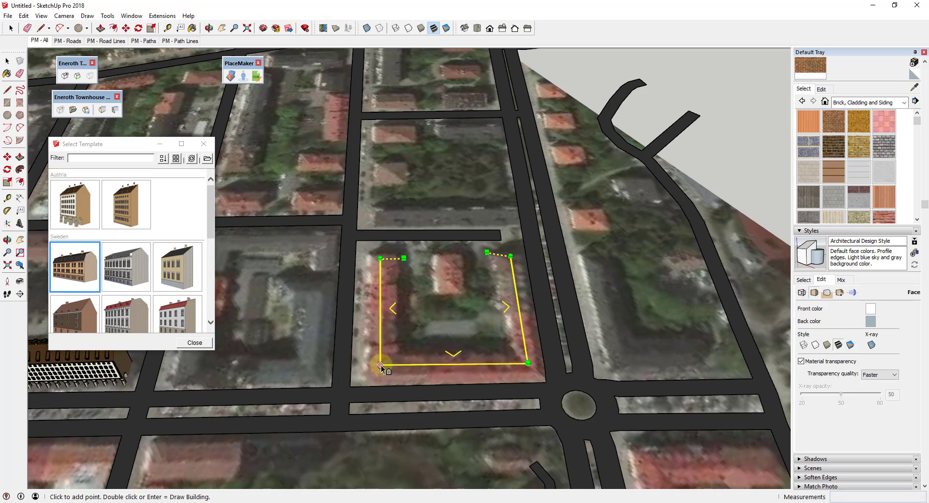
left_click(398, 251)
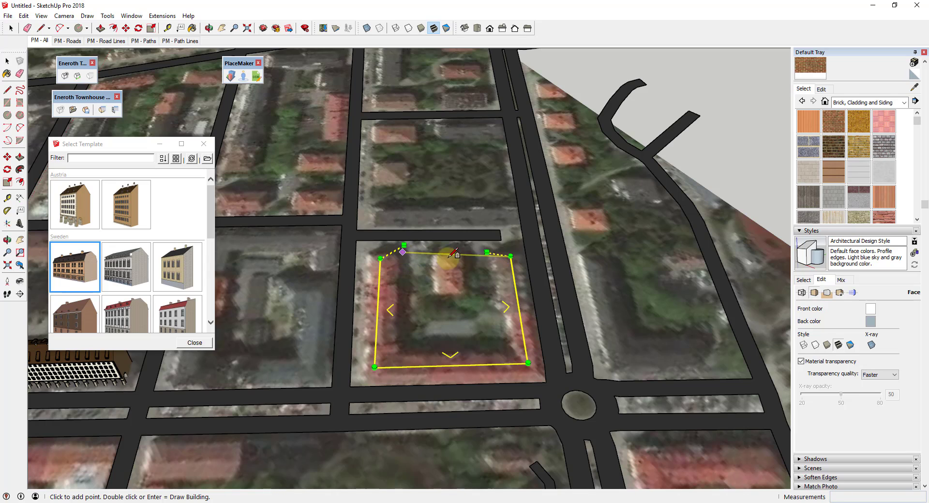
left_click(491, 250)
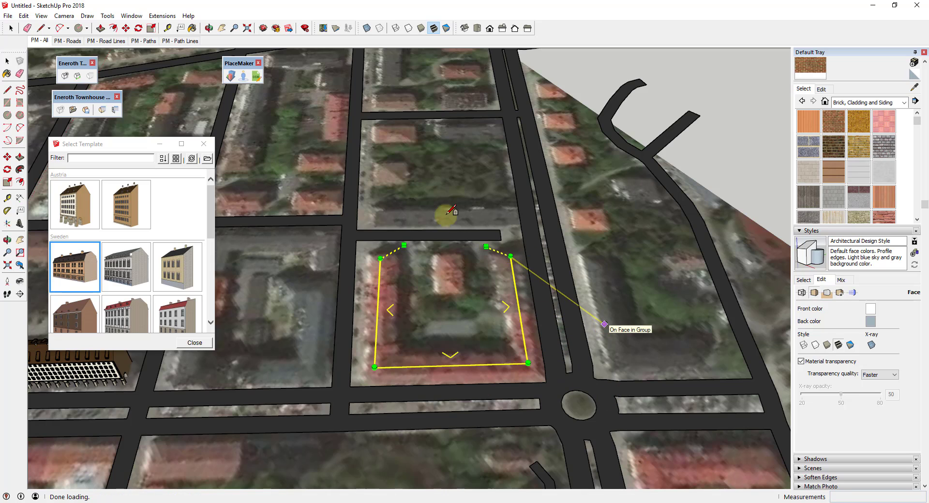
left_click(521, 372)
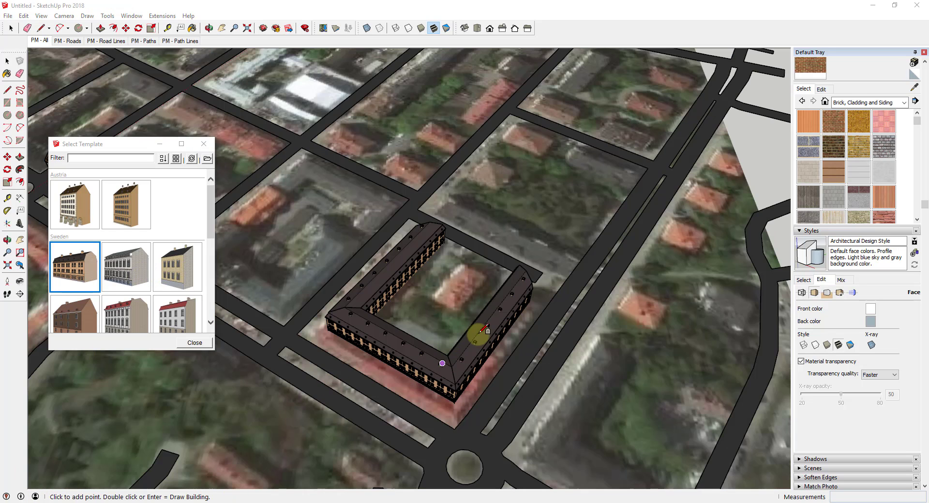
Step: Examine the U-shaped building's facades, roof details and angled gable ends up close, as well as its place in the city model
middle_click_drag(477, 332, 499, 303)
scroll(433, 303, "up", 5)
scroll(395, 285, "up", 4)
scroll(498, 304, "down", 3)
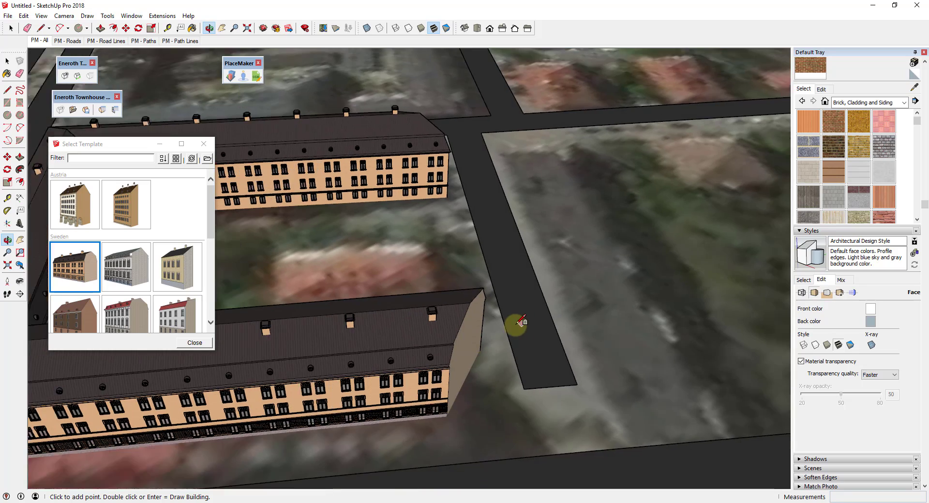
scroll(514, 325, "down", 3)
scroll(507, 322, "down", 3)
mouse_move(492, 321)
middle_mouse_down()
mouse_move(413, 332)
mouse_move(498, 316)
middle_mouse_up()
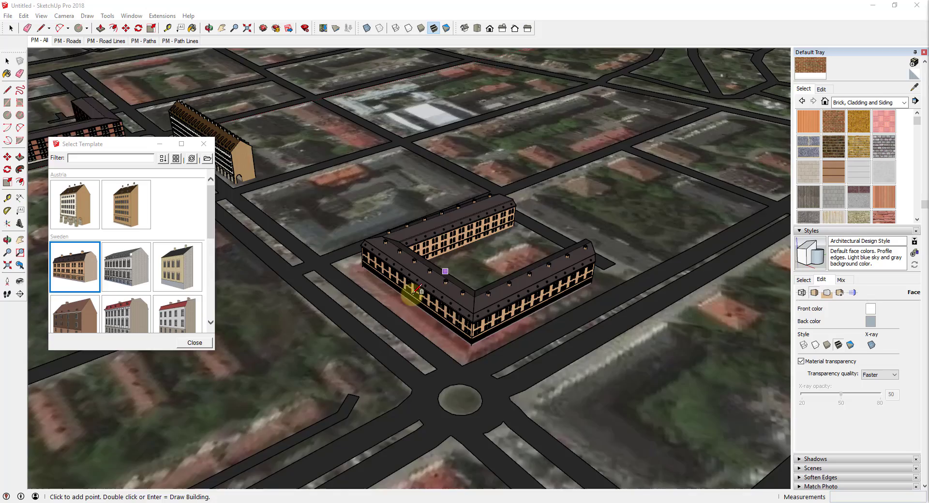
middle_click_drag(412, 295, 440, 266)
double_click(262, 295)
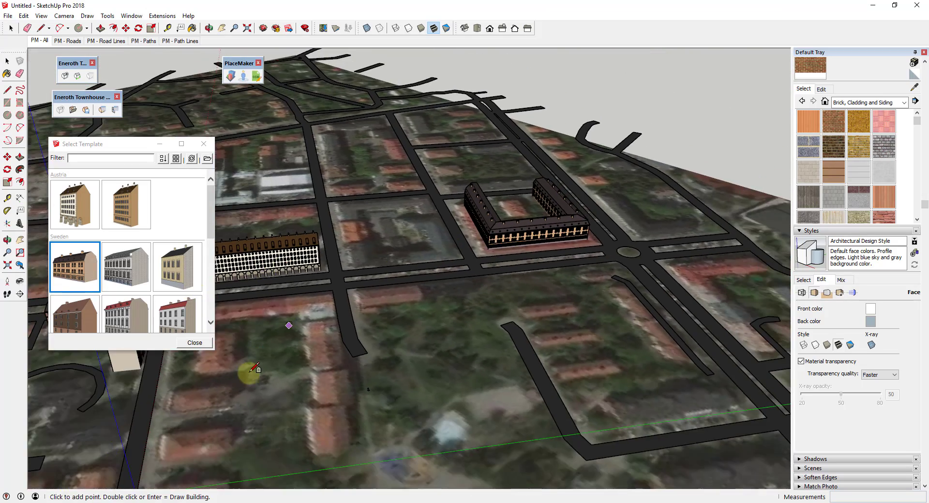
Step: Close the PlaceMaker toolbar and open the building properties of the L-shaped red-brick building
middle_click_drag(314, 356, 460, 290)
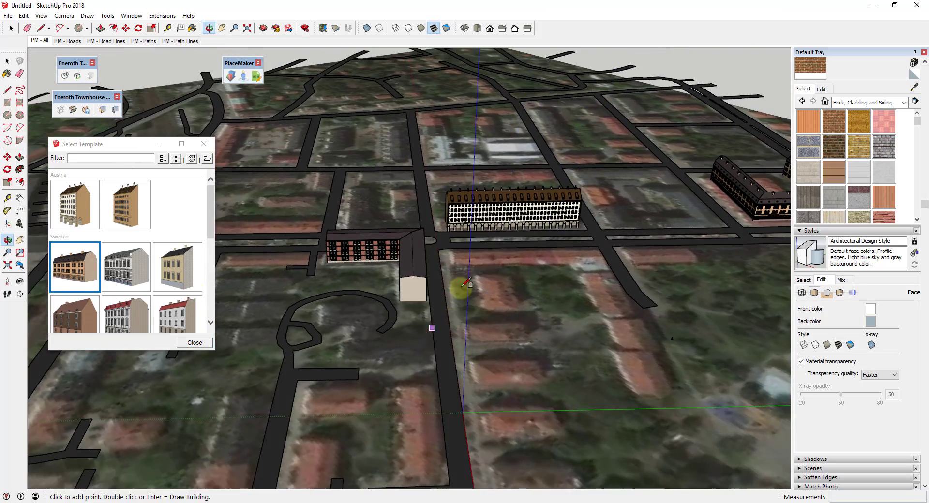
scroll(433, 287, "down", 2)
scroll(436, 398, "up", 2)
middle_click_drag(426, 338, 290, 266, "shift")
scroll(445, 157, "up", 6)
scroll(435, 168, "up", 2)
key("space")
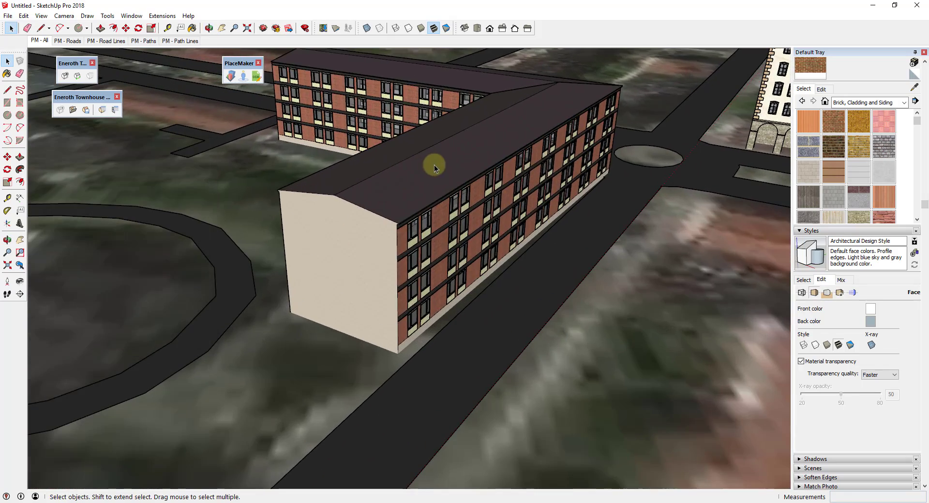
left_click(451, 167)
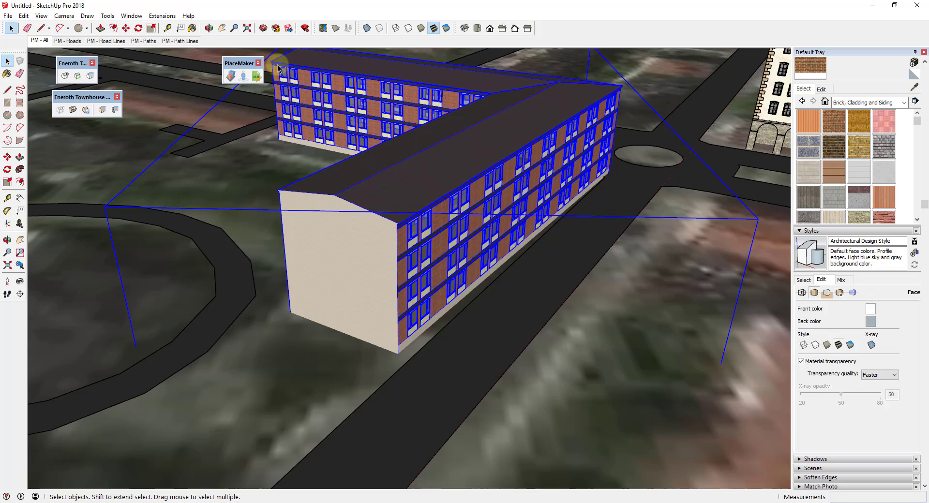
left_click(258, 64)
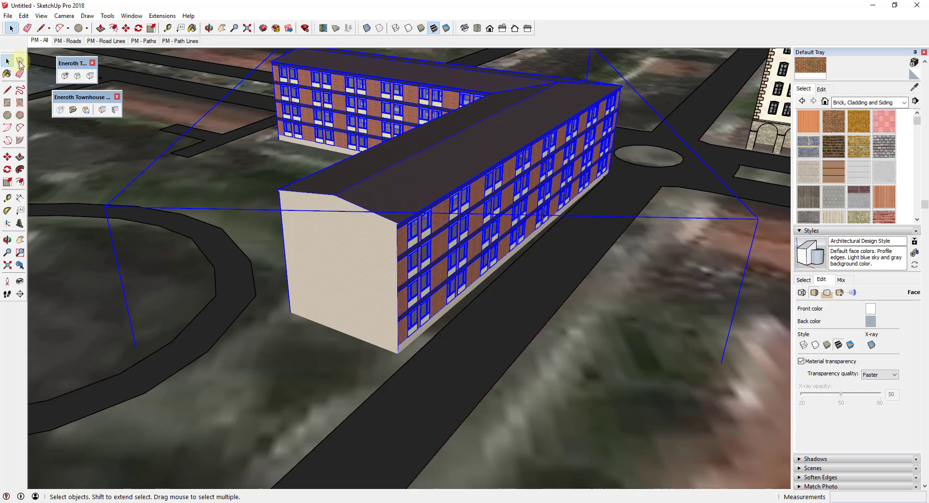
left_click(91, 76)
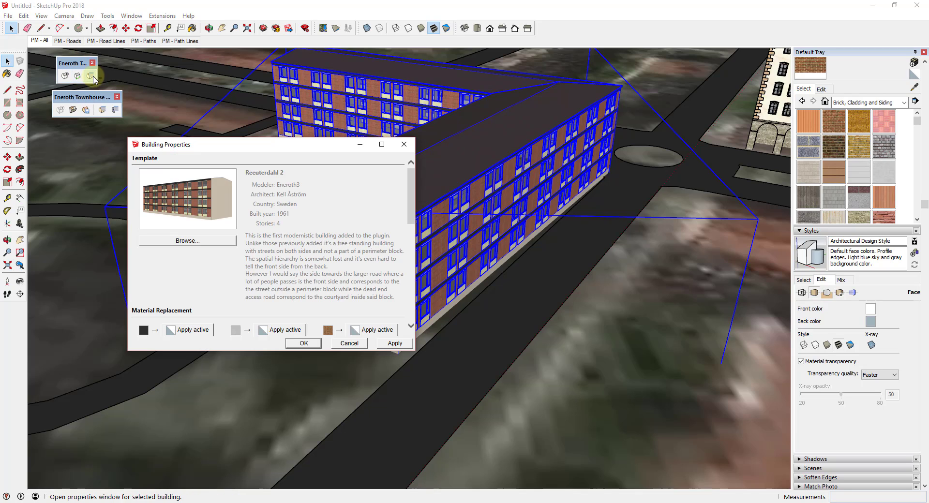
left_click_drag(239, 151, 221, 154)
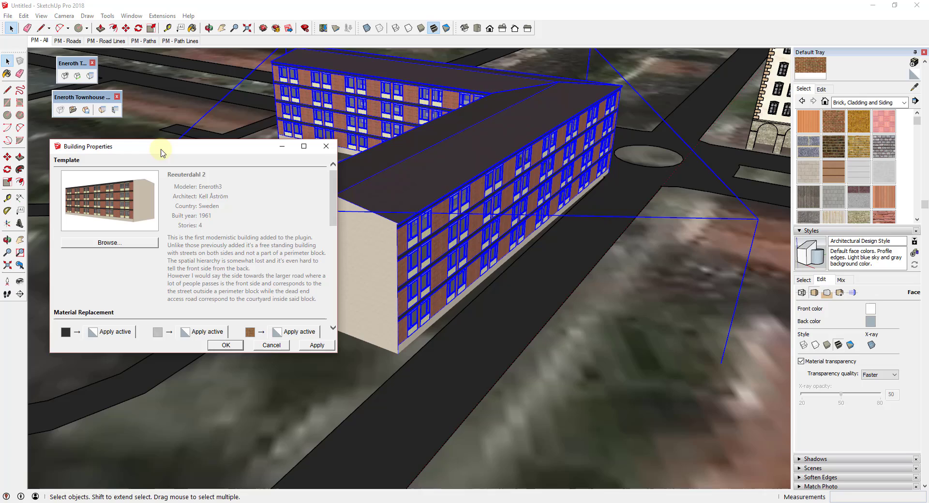
Step: Replace the building's Brick_Antique material with the dark brown rough brick from the Brick, Cladding and Siding collection
scroll(250, 240, "down", 2)
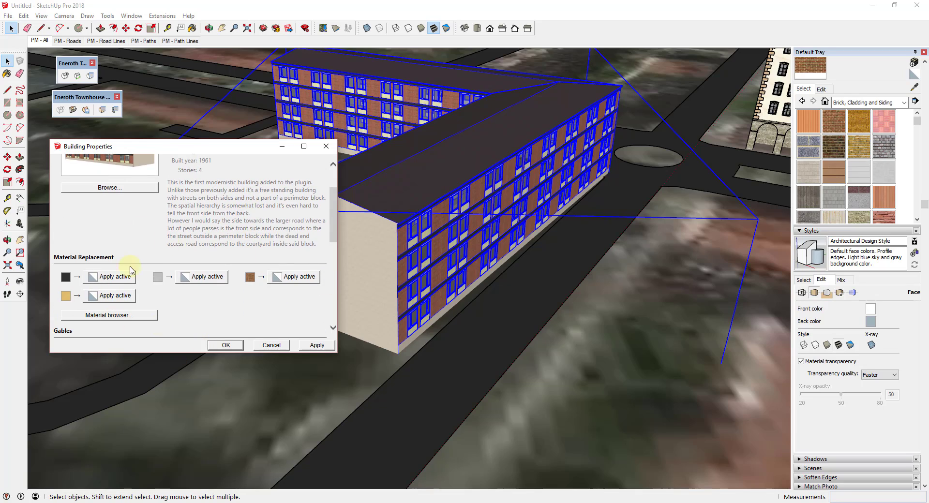
scroll(415, 228, "up", 10)
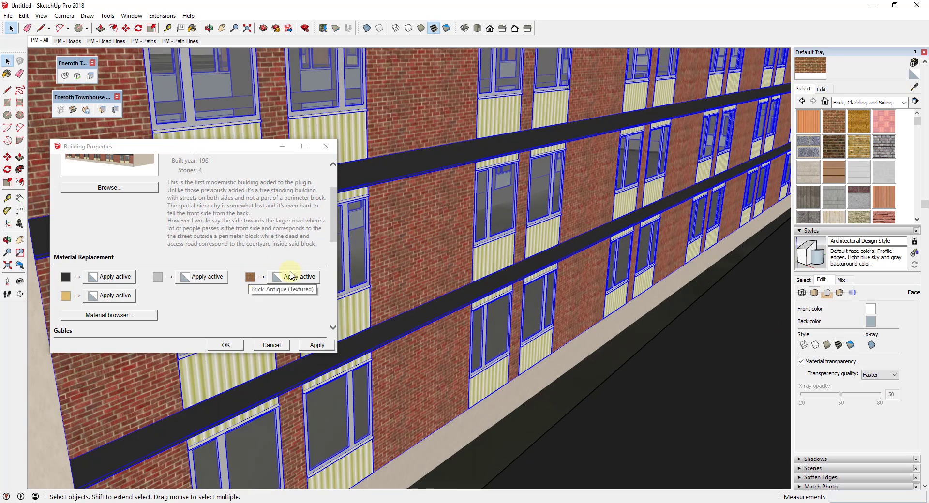
left_click(835, 150)
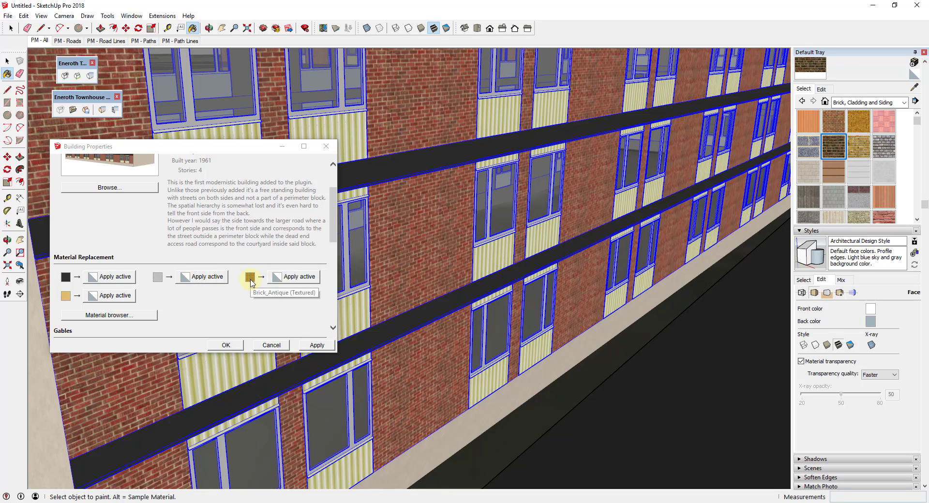
left_click(289, 277)
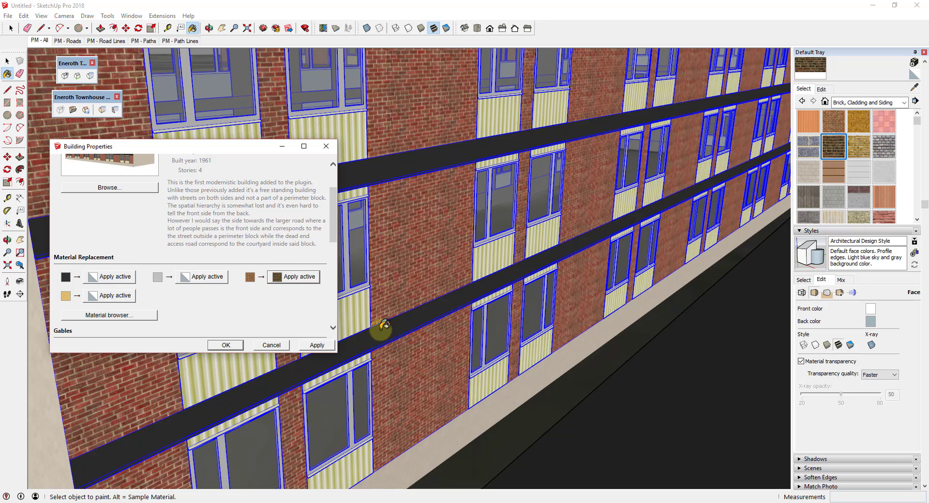
left_click(311, 346)
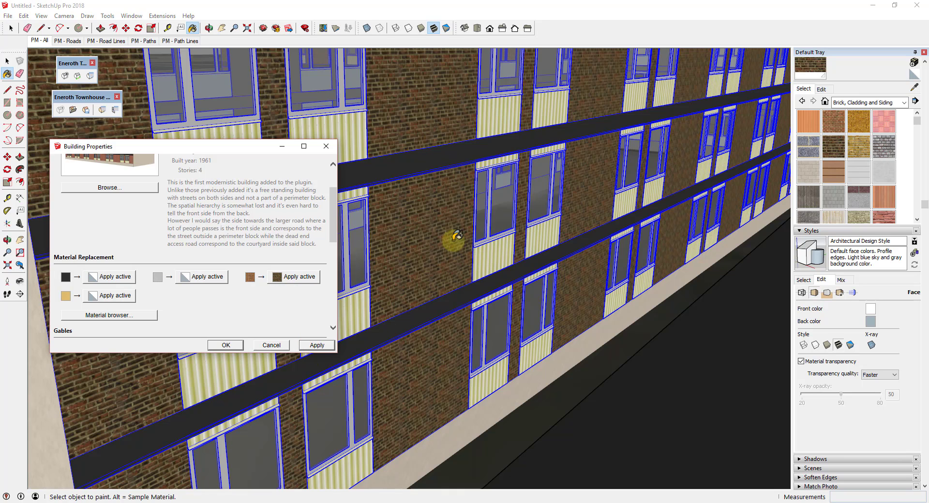
Step: Replace the building's Concrete_Brushed_Warm material with the same dark brown brick
middle_click_drag(614, 182, 468, 224)
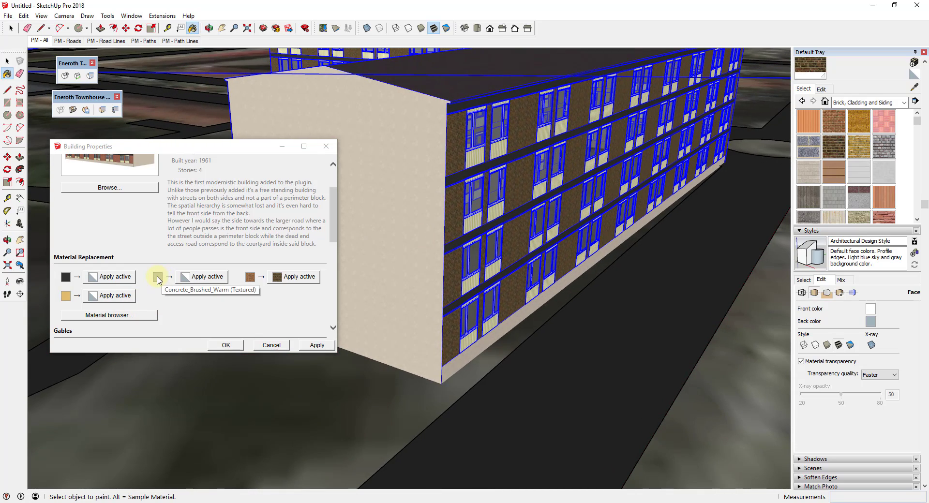
left_click(204, 277)
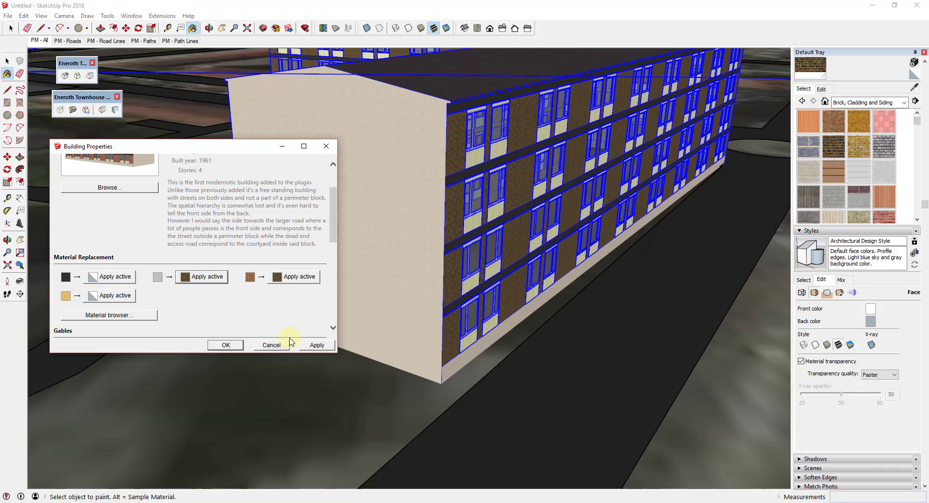
left_click(316, 345)
middle_click_drag(550, 235, 521, 225)
scroll(539, 226, "down", 1)
Step: Replace the building's Concrete_Brushed_Warm material with the grey block material and inspect the gable ends and base from several sides
left_click(810, 147)
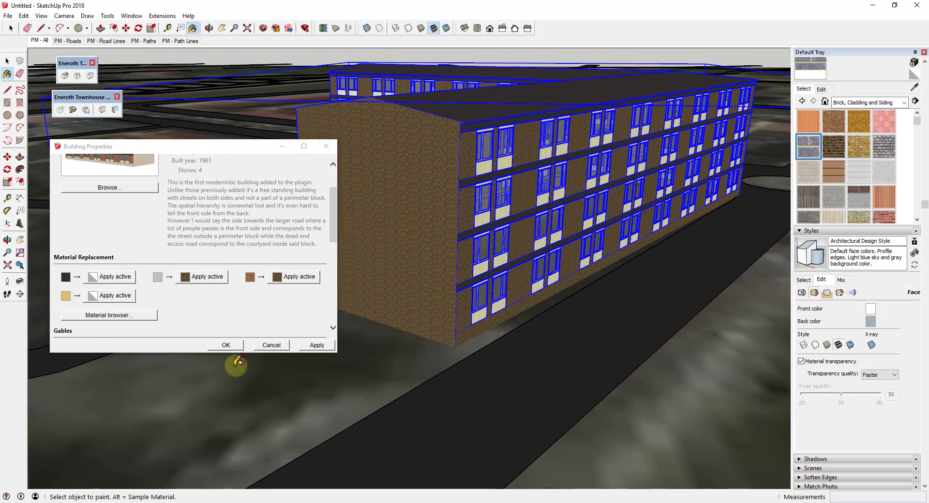
left_click(205, 279)
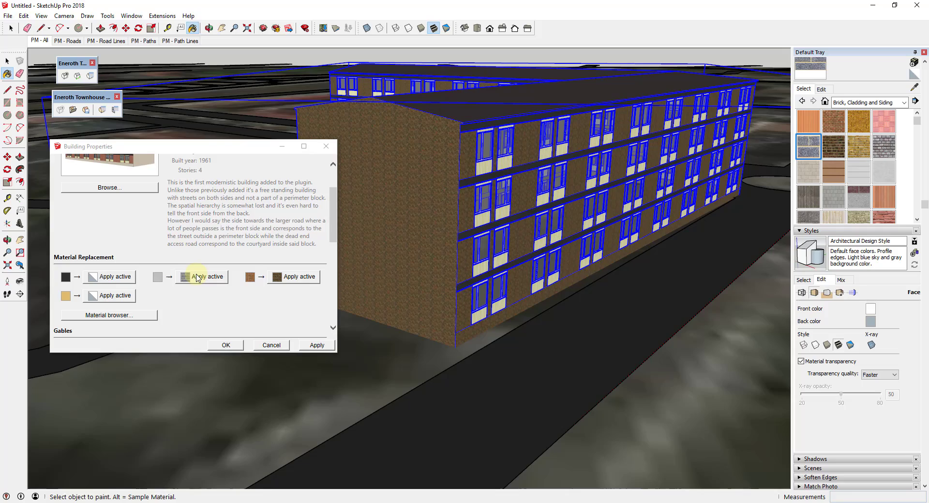
left_click(312, 347)
middle_click_drag(483, 224, 476, 302)
scroll(436, 305, "down", 3)
scroll(500, 105, "up", 2)
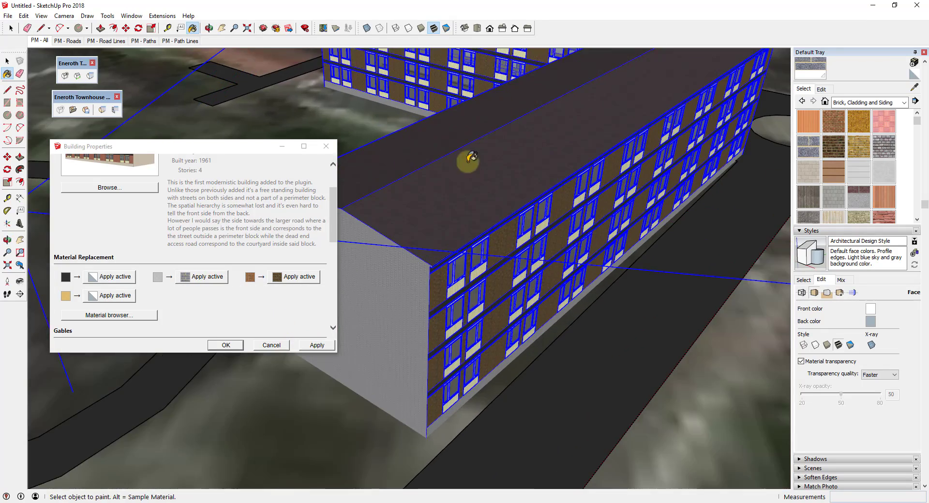
scroll(660, 108, "down", 5)
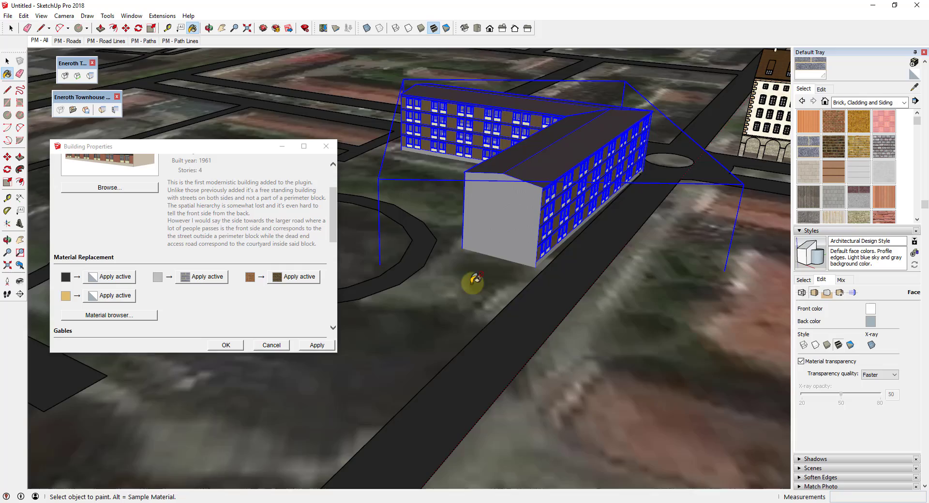
scroll(473, 284, "down", 2)
middle_click_drag(473, 284, 562, 174)
scroll(608, 128, "up", 3)
mouse_move(486, 181)
middle_mouse_down()
mouse_move(527, 216)
mouse_move(608, 197)
middle_mouse_up()
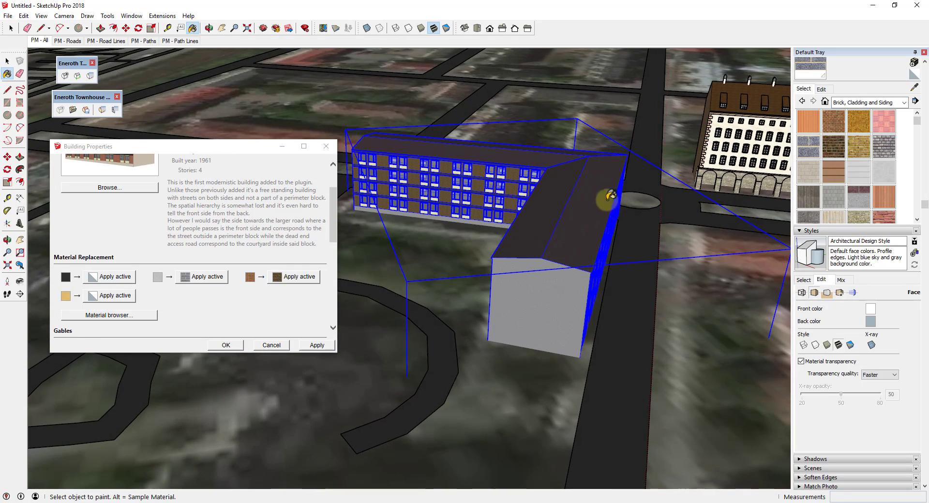
Step: Change the L-shaped building's template to Gråbröder 4 and apply it to the model
key("space")
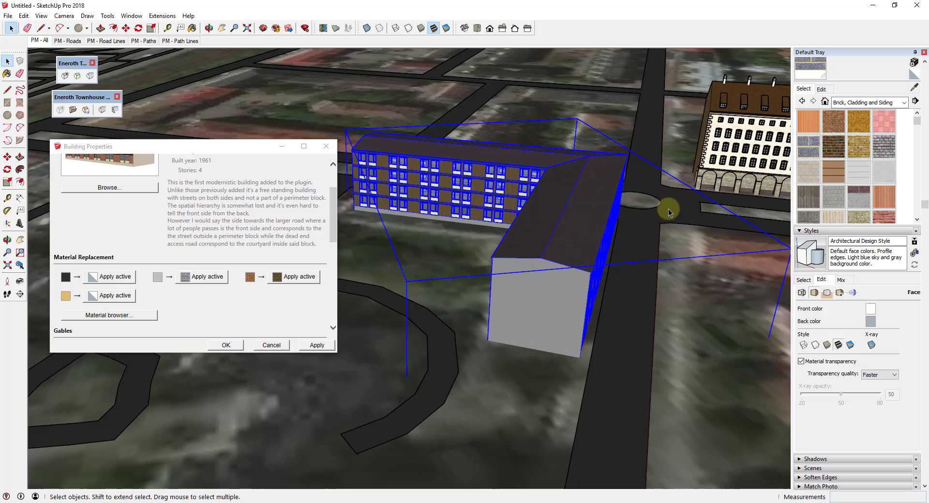
left_click_drag(186, 144, 190, 143)
scroll(163, 225, "up", 1)
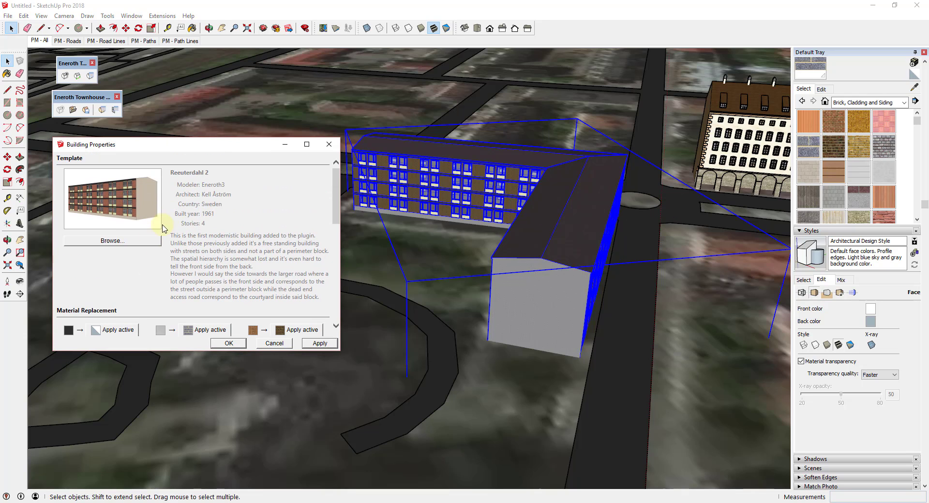
left_click(110, 241)
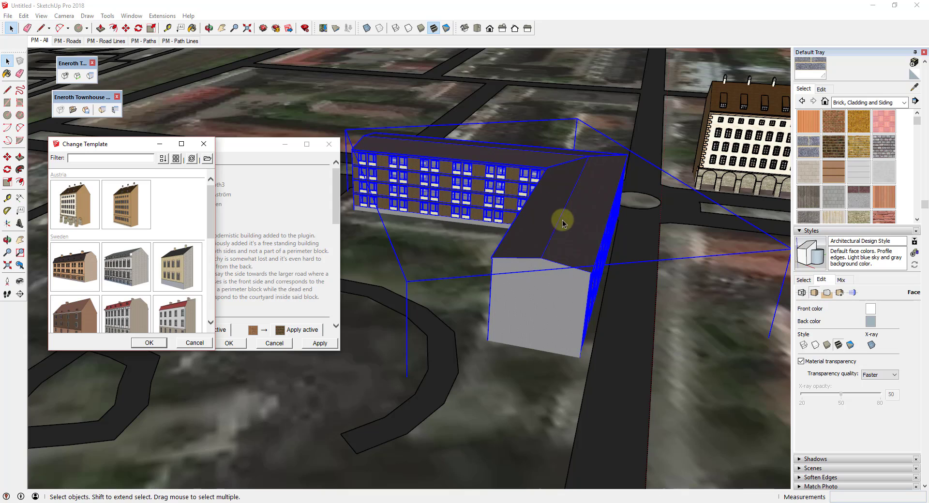
scroll(143, 255, "down", 1)
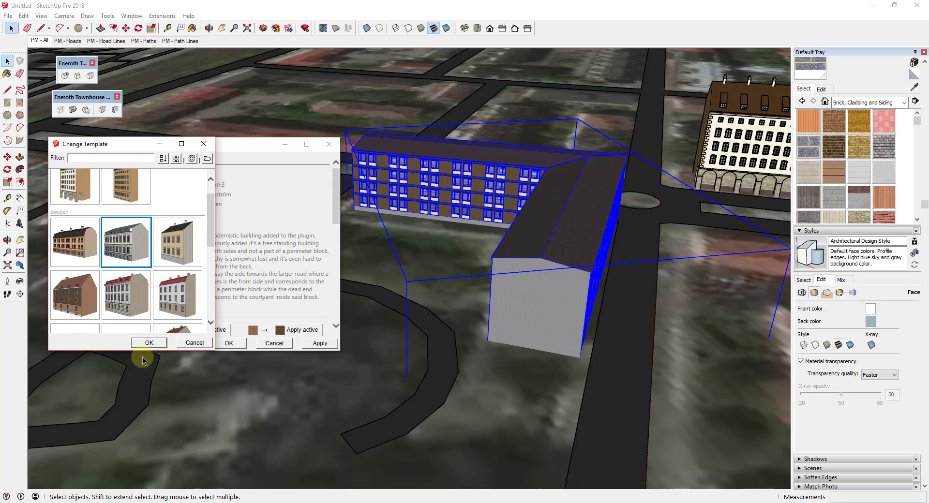
left_click(149, 343)
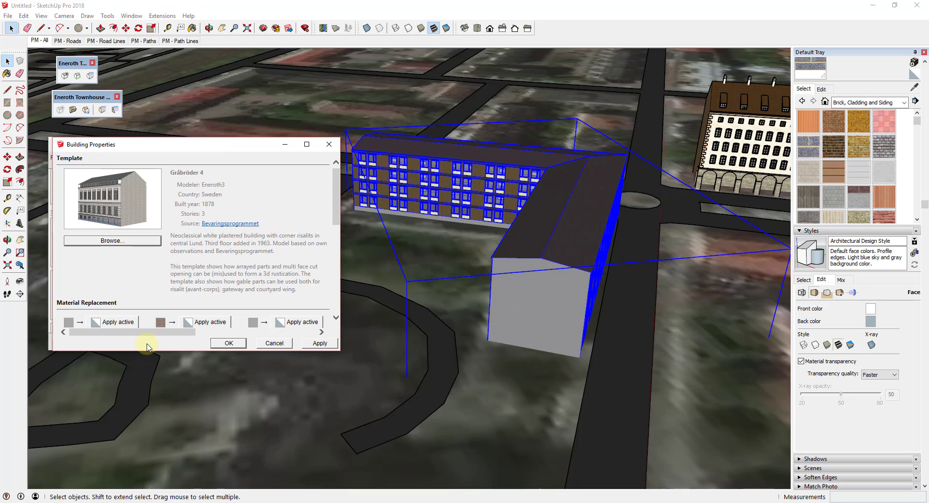
left_click(320, 343)
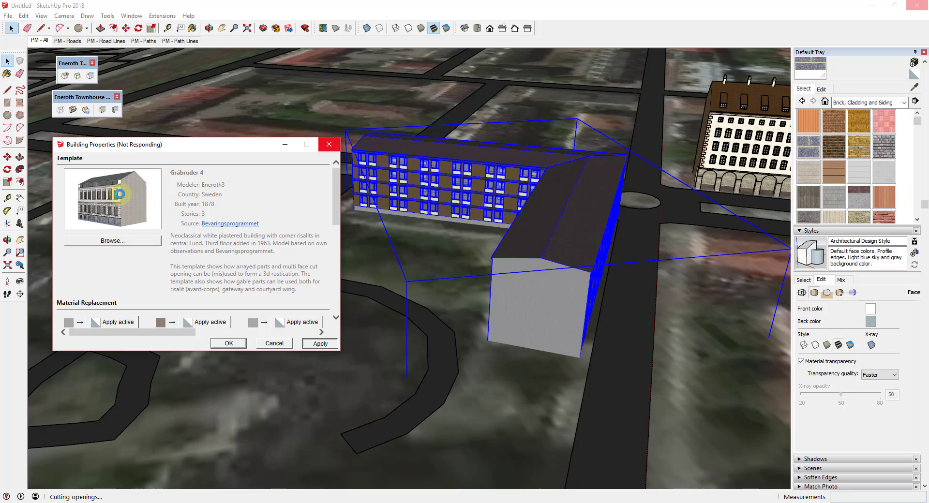
middle_click_drag(262, 255, 595, 353)
scroll(580, 242, "up", 3)
scroll(549, 305, "down", 3)
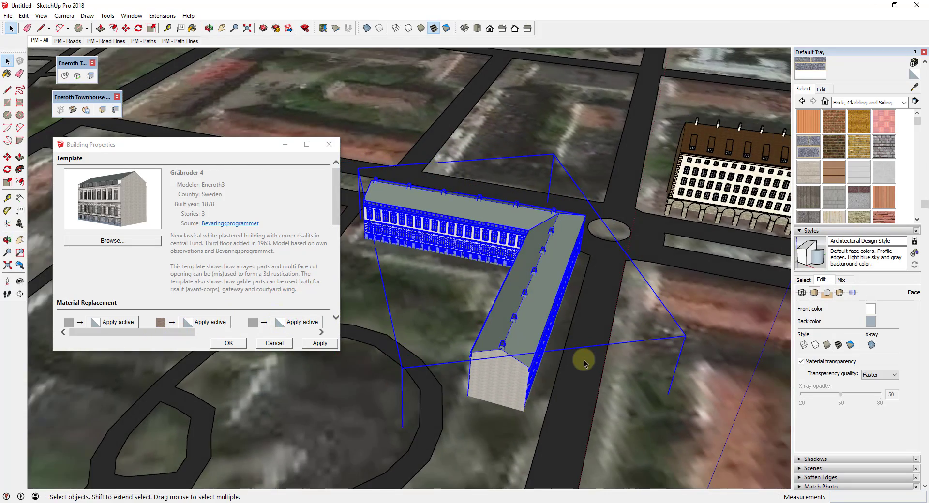
Step: Turn off Perform solid operations for the L-shaped building
scroll(245, 257, "down", 10)
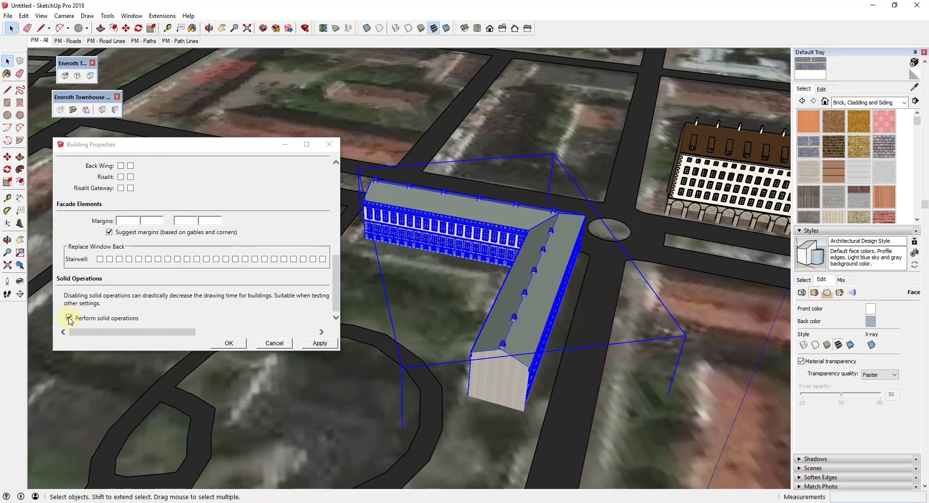
left_click(68, 318)
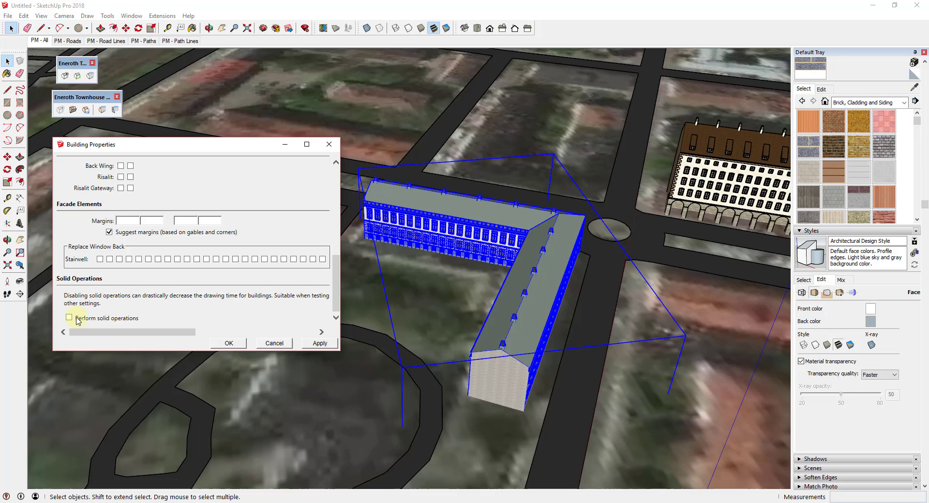
left_click(915, 243)
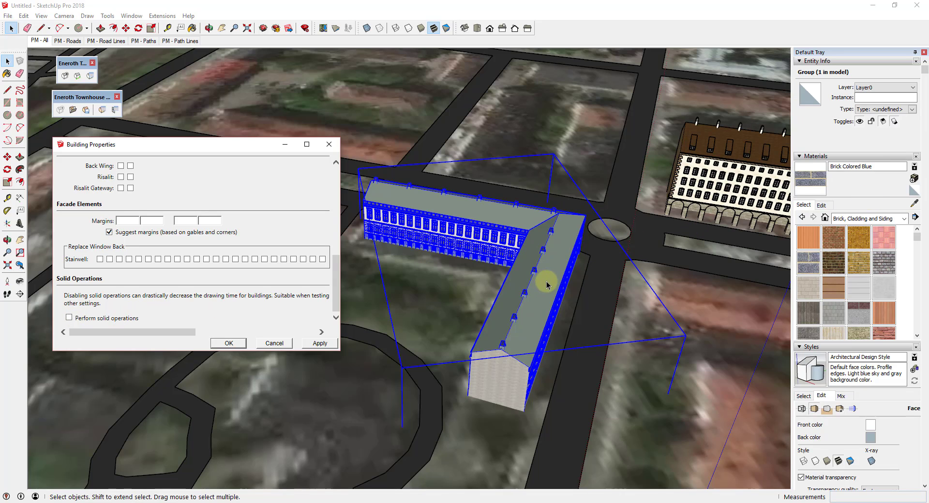
Step: Change the L-shaped building's template to "Landshövdingehus" reveterat and apply it
scroll(127, 243, "up", 10)
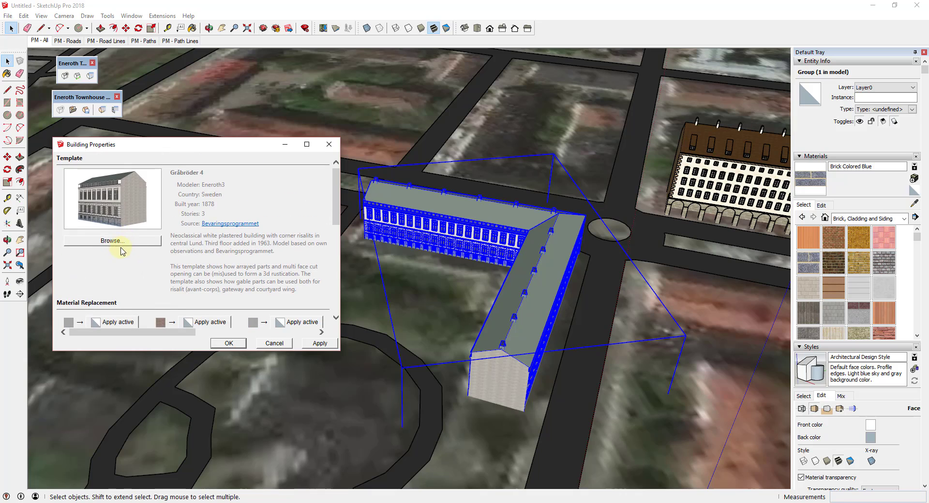
left_click(115, 246)
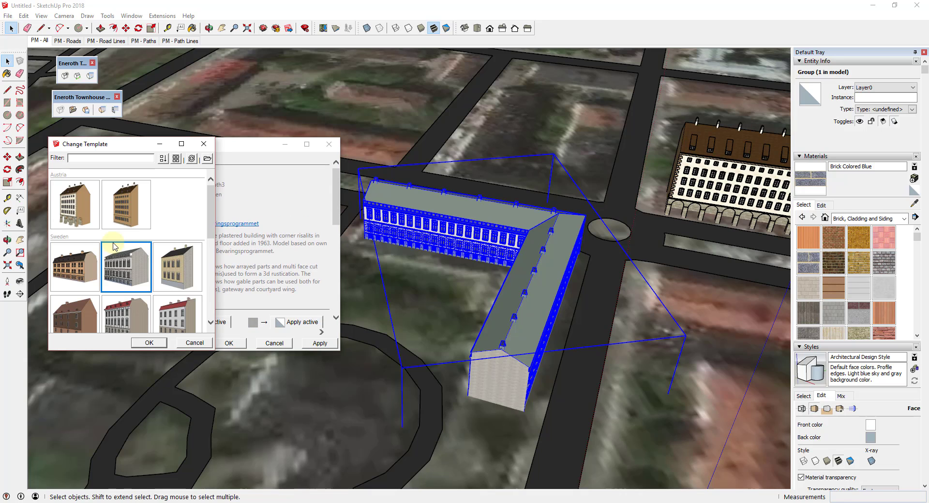
left_click(74, 271)
left_click(135, 343)
left_click(320, 345)
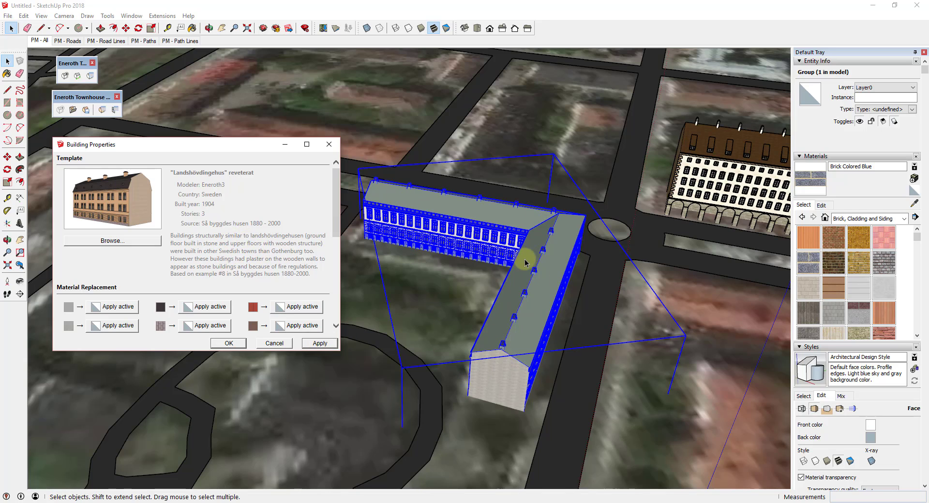
Step: Examine the regenerated building's street and courtyard facades, gable ends and roof, as well as its place in the surrounding city
middle_click_drag(524, 283, 535, 325)
scroll(535, 325, "up", 5)
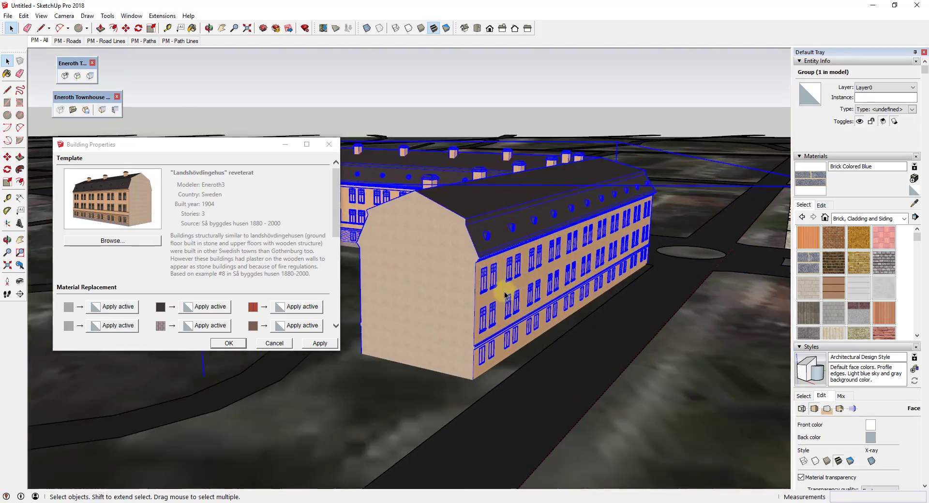
middle_click_drag(554, 290, 826, 270)
scroll(467, 286, "down", 4)
scroll(431, 247, "up", 5)
scroll(541, 244, "down", 4)
middle_click_drag(541, 244, 385, 248)
scroll(385, 248, "up", 6)
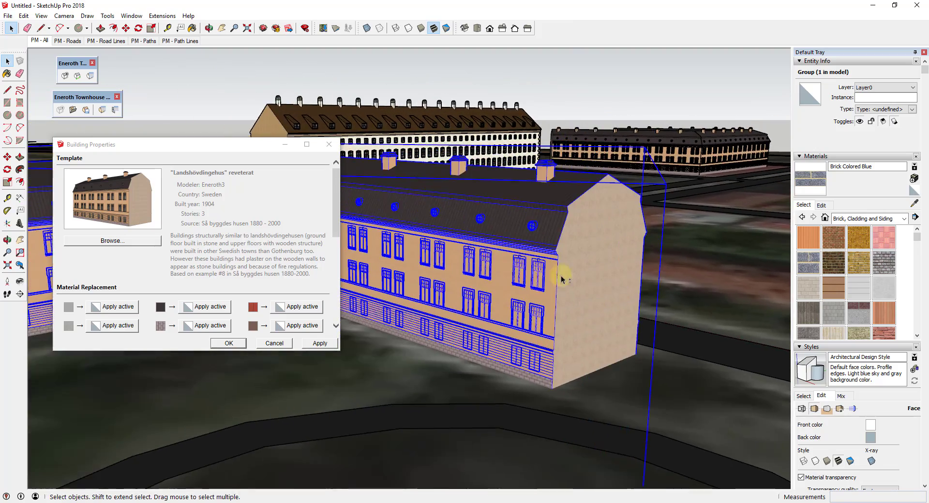
middle_click_drag(543, 281, 615, 290)
scroll(615, 291, "down", 10)
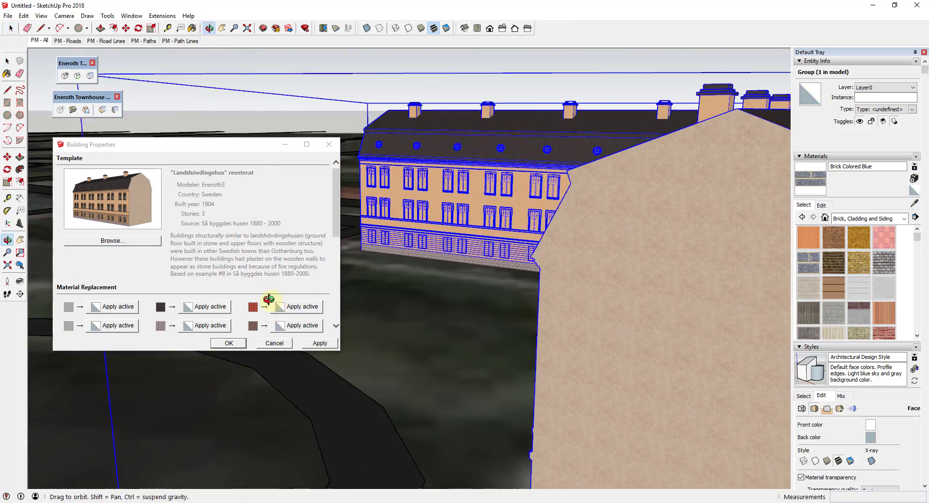
scroll(531, 265, "down", 10)
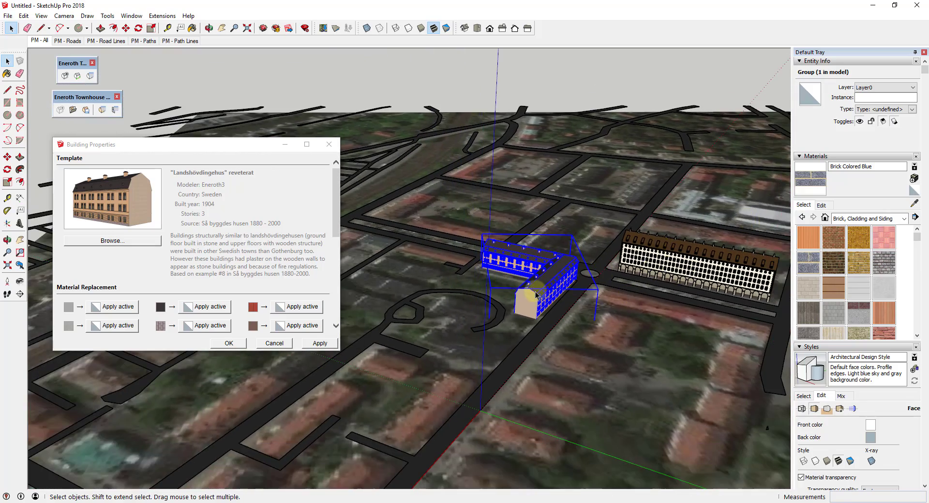
scroll(674, 290, "down", 5)
scroll(600, 283, "down", 2)
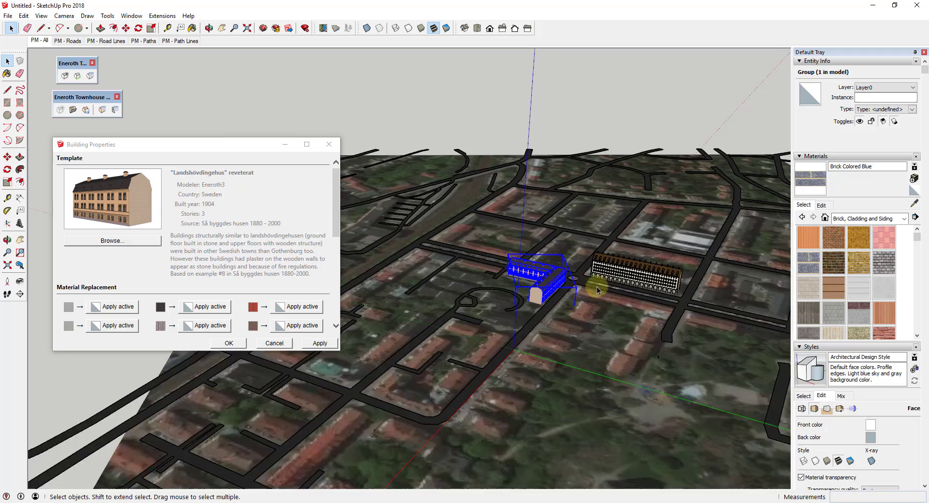
scroll(566, 308, "up", 2)
middle_click_drag(513, 325, 527, 336)
Step: Enable Balcony for the first three facade modules and Stack #1 for the first two stacks, and apply the changes
left_click(213, 308)
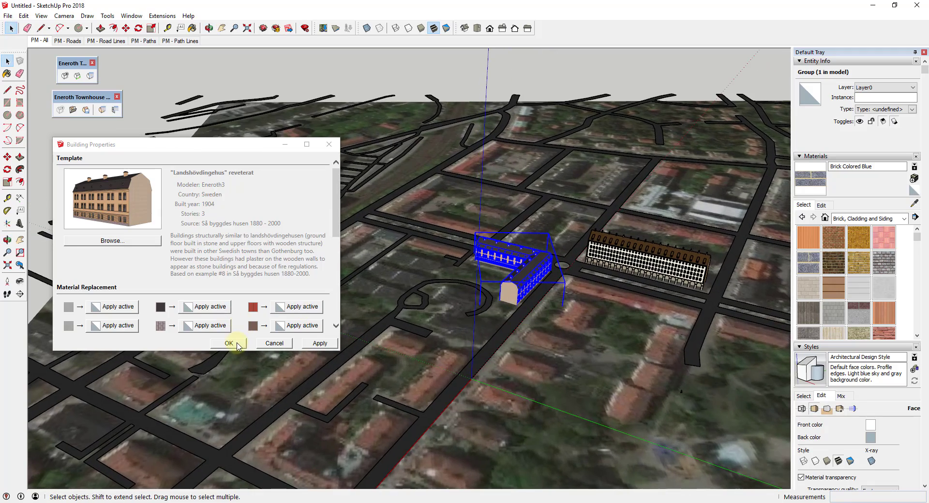
scroll(236, 247, "down", 5)
scroll(540, 290, "up", 6)
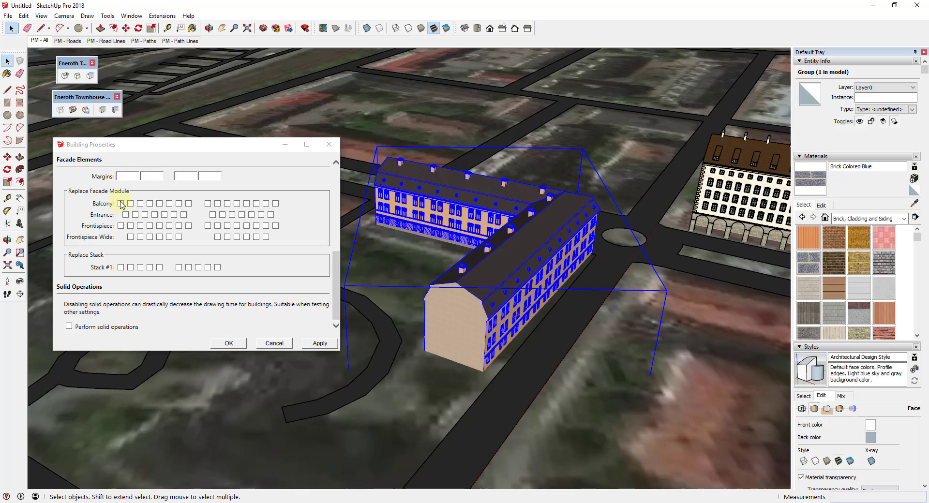
left_click(121, 204)
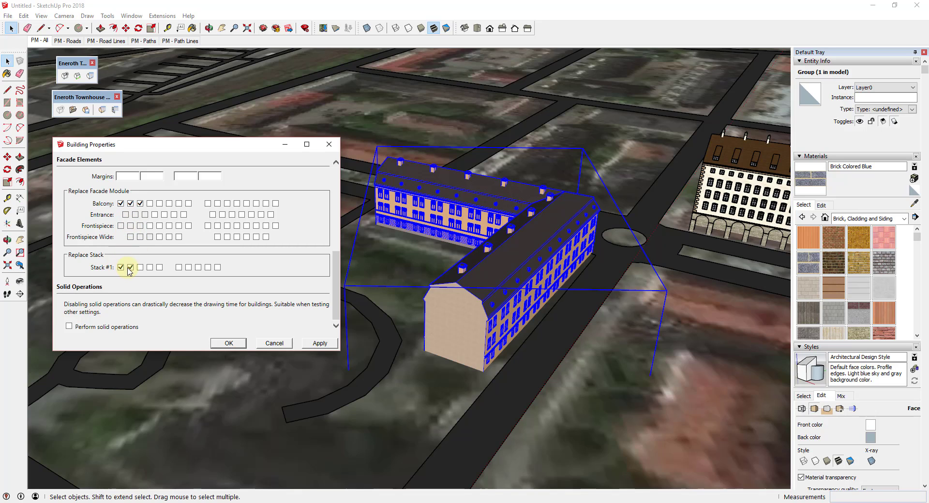
left_click(317, 343)
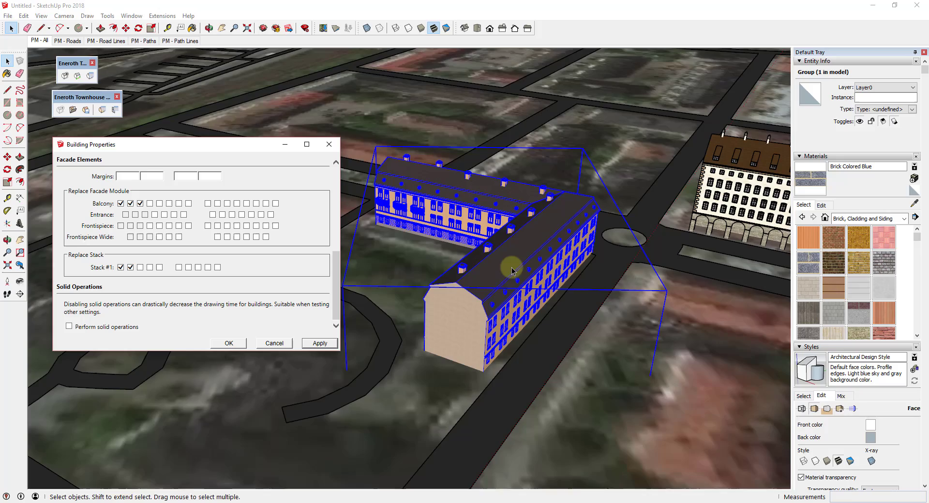
Step: Examine the balconies on the courtyard facade up close and along the whole wing
scroll(412, 207, "up", 2)
scroll(412, 208, "up", 5)
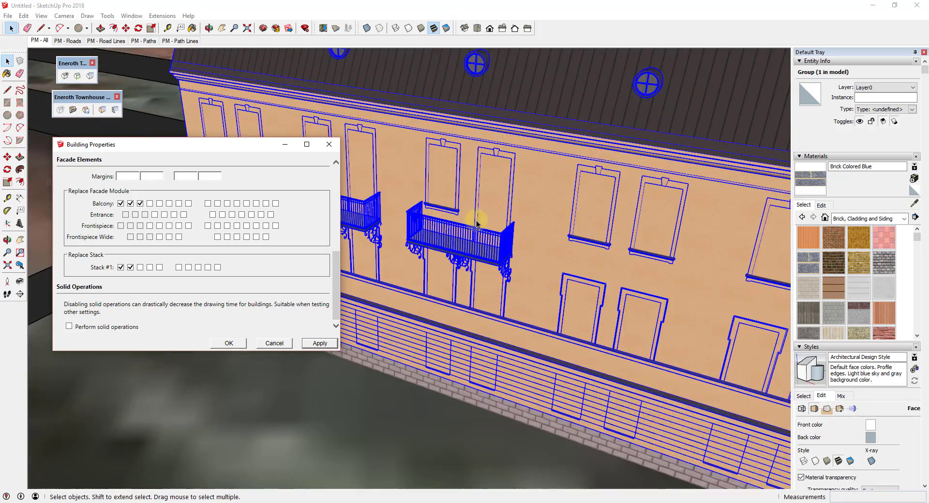
middle_click_drag(473, 218, 648, 186)
scroll(572, 177, "down", 3)
scroll(722, 170, "up", 2)
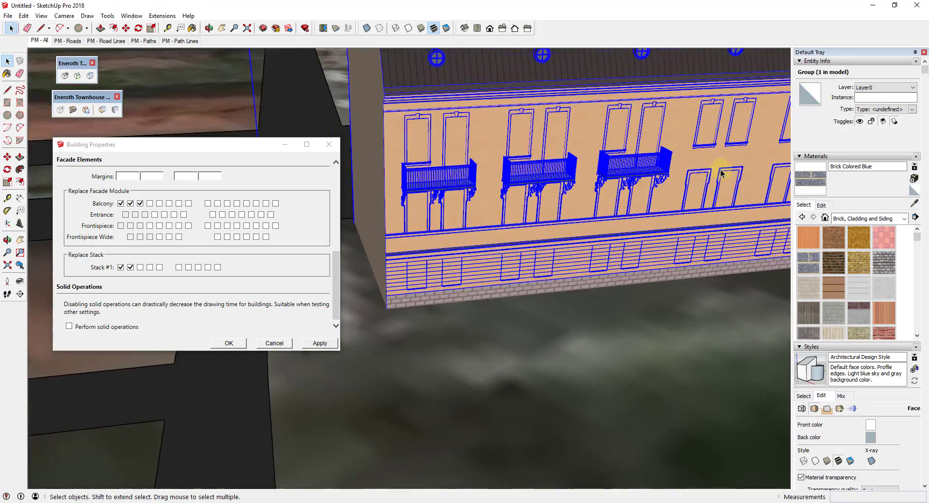
scroll(486, 167, "down", 3)
scroll(593, 161, "up", 5)
scroll(402, 188, "down", 6)
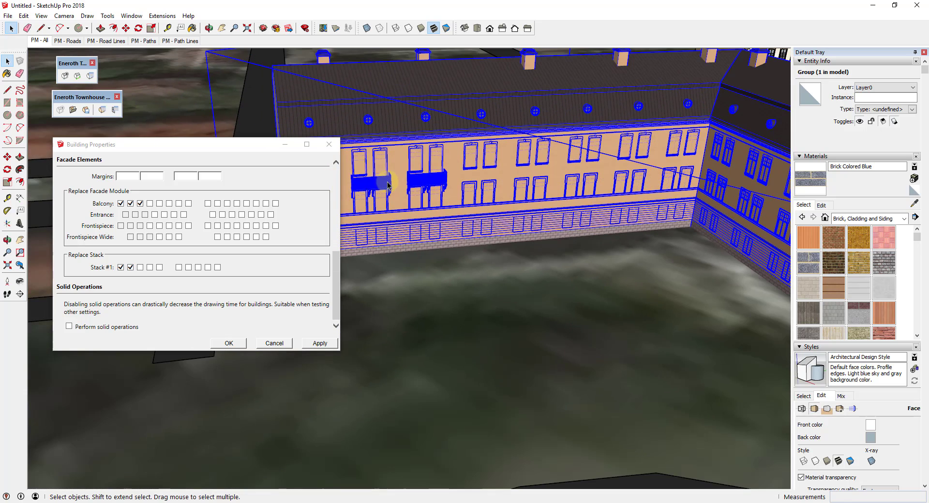
Step: Enable Balcony for all remaining facade modules on both wings, check the regenerated facades and accept the building properties
left_click(150, 203)
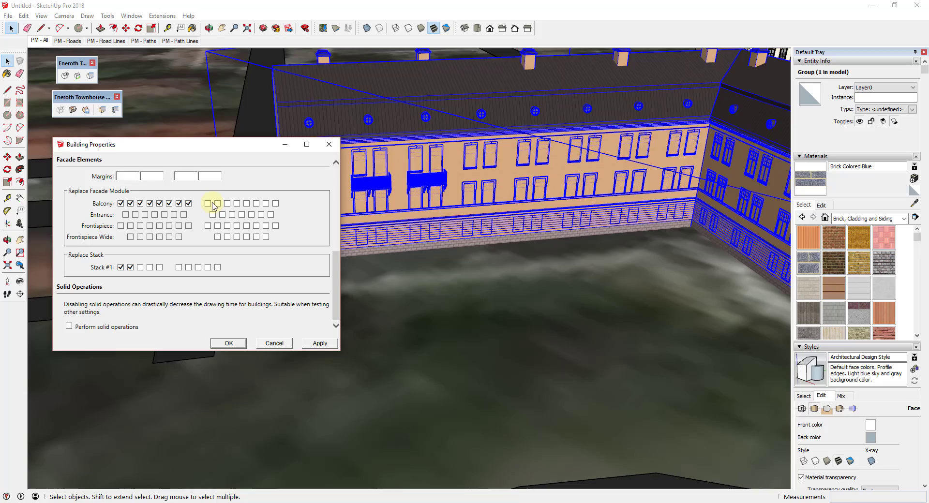
left_click(320, 343)
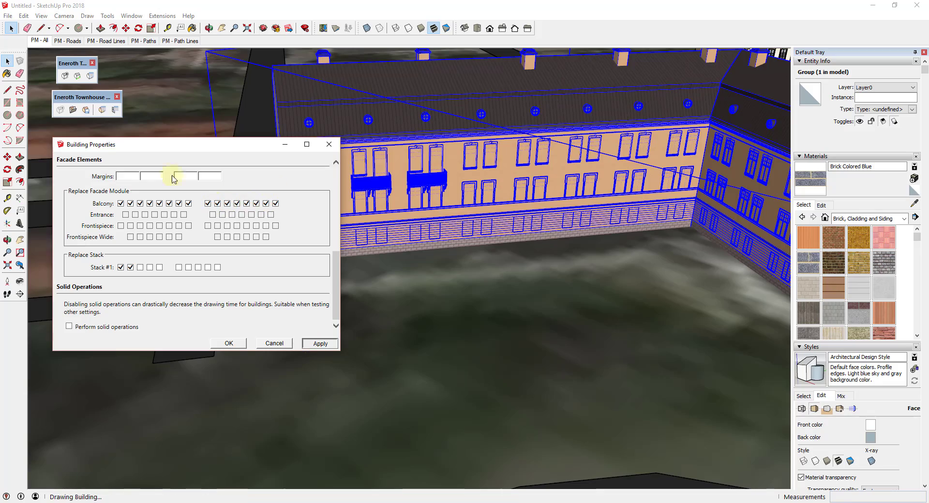
scroll(418, 202, "down", 3)
middle_click_drag(608, 239, 779, 253)
scroll(750, 284, "up", 4)
middle_click_drag(724, 275, 695, 264)
scroll(695, 264, "down", 5)
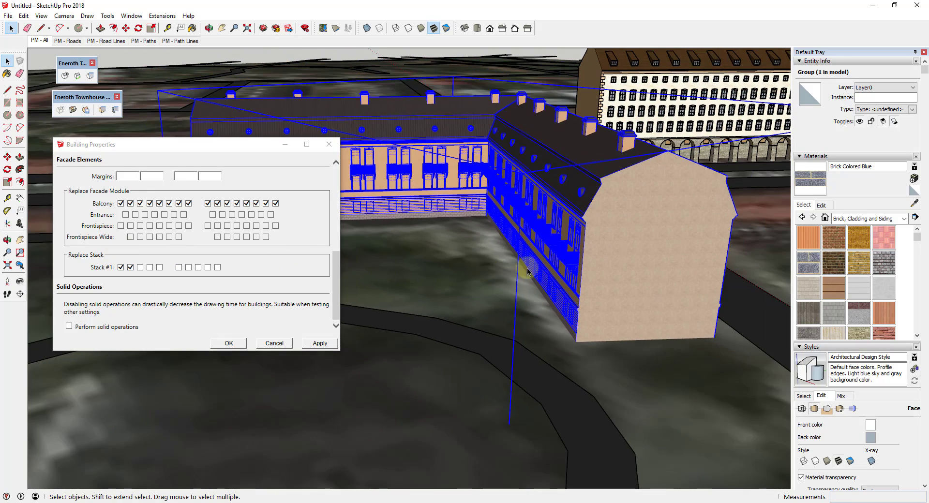
middle_click_drag(527, 268, 313, 244)
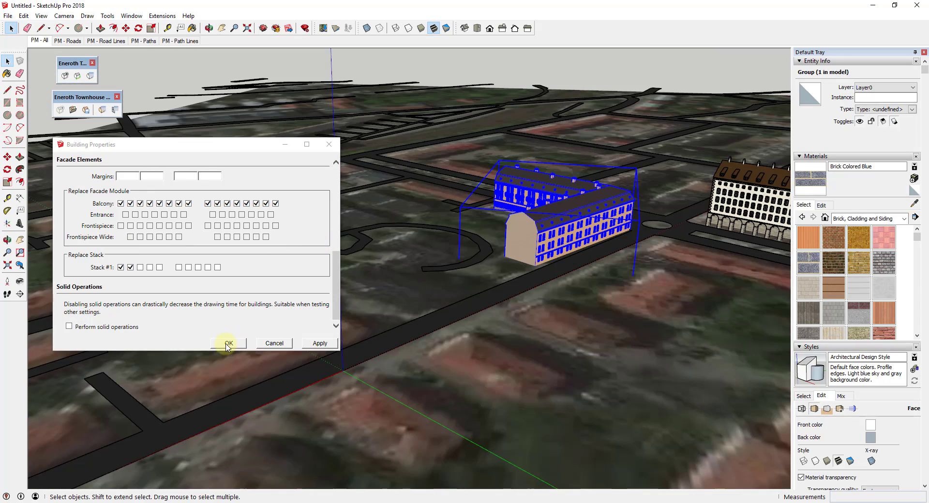
left_click(229, 343)
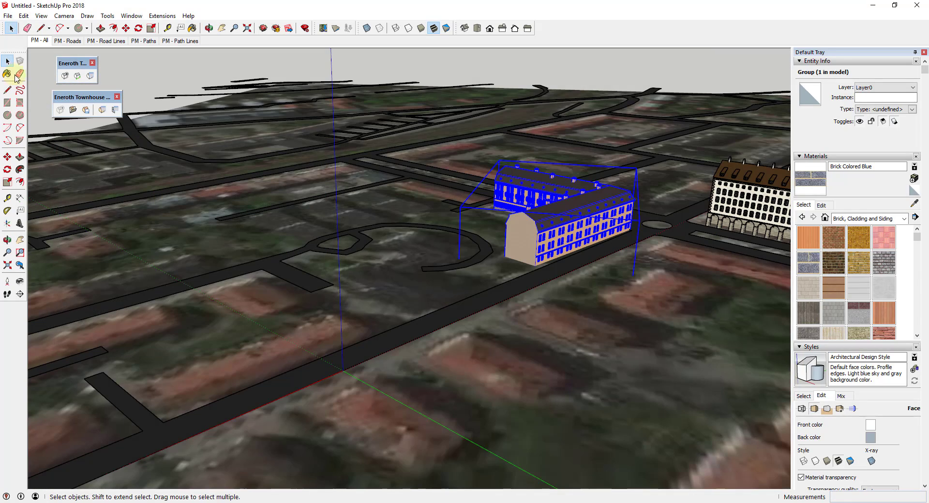
Step: Draw a straight building from the wide plain white gable-roof template over the red roof lining the railway-side street of the nearby block
left_click(65, 76)
scroll(129, 270, "down", 6)
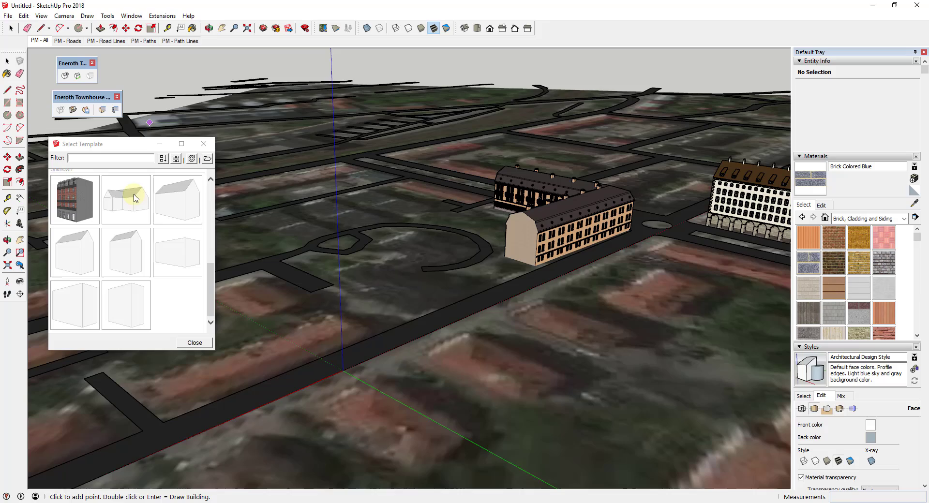
left_click(173, 199)
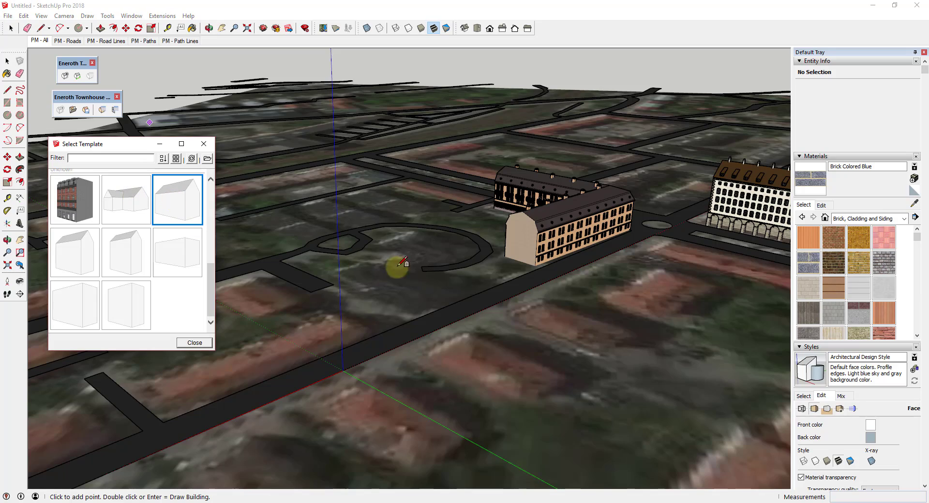
scroll(519, 308, "down", 3)
middle_click_drag(518, 294, 504, 373)
scroll(504, 372, "down", 2)
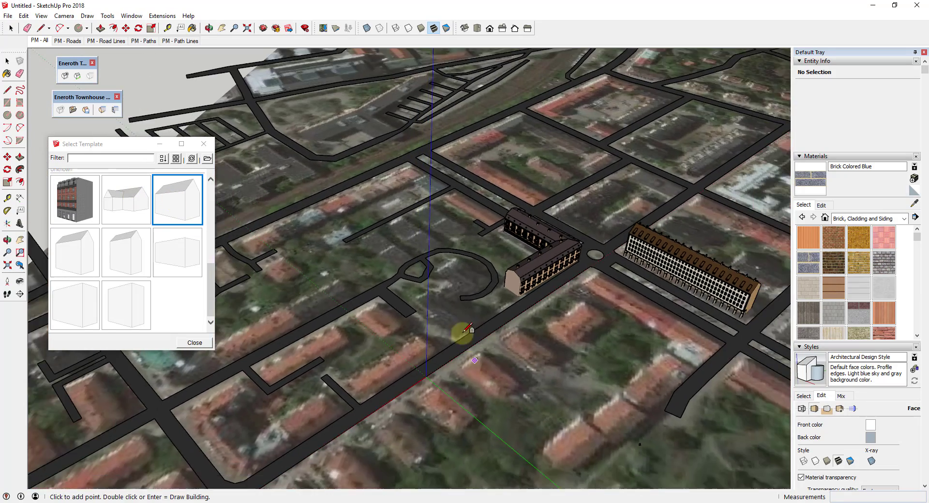
scroll(483, 151, "up", 3)
left_click(428, 191)
left_click(428, 190)
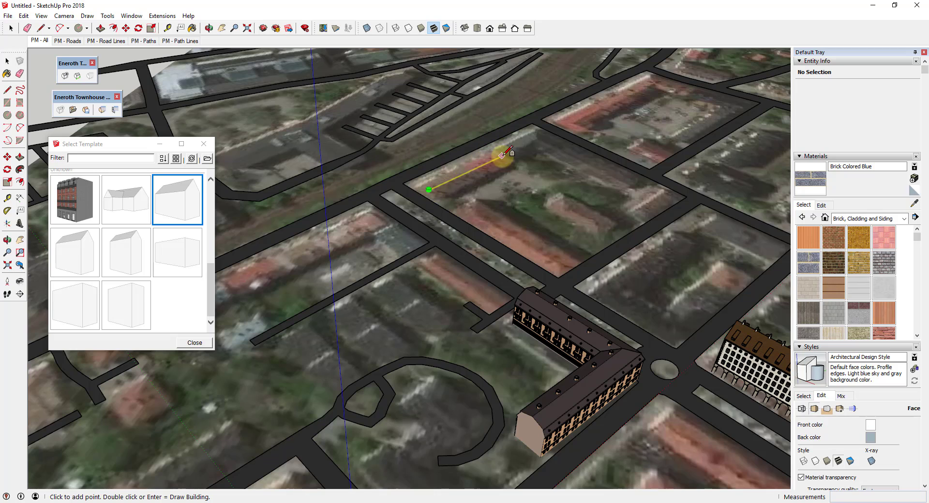
double_click(502, 155)
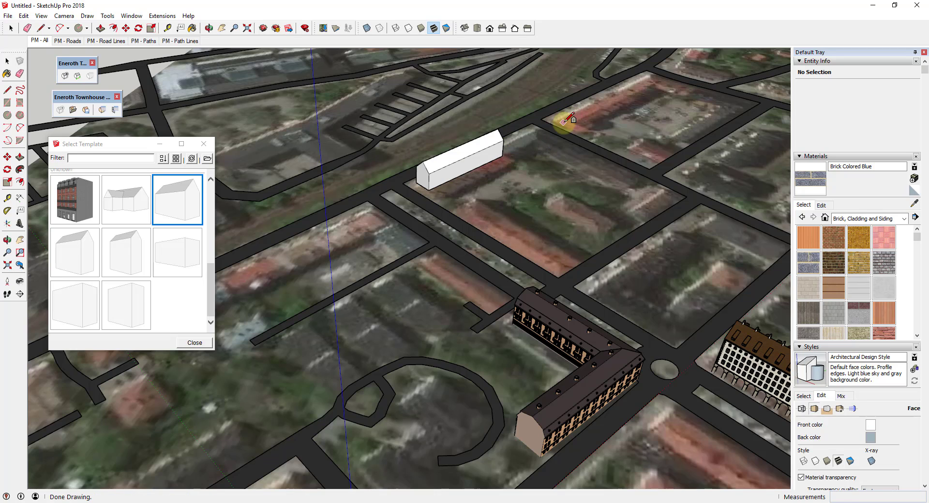
Step: Draw a U-shaped building from the same gable-roof template over the long red roof of the next block, with short wings at both ends
left_click(564, 121)
left_click(651, 80)
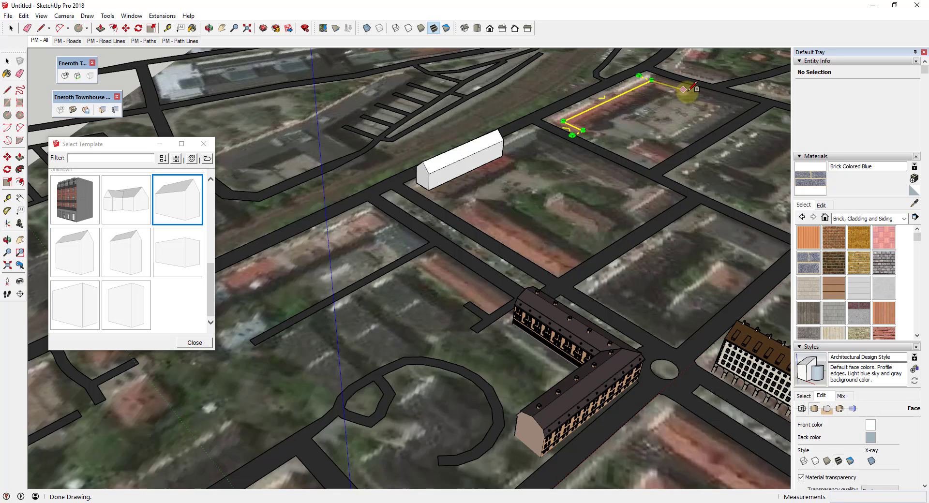
double_click(688, 92)
Step: Draw another straight gable-roof building over the red roof along the side street of the nearer block, perpendicular to the railway-side building
mouse_move(614, 200)
middle_mouse_down()
mouse_move(515, 177)
mouse_move(540, 171)
mouse_move(544, 220)
middle_mouse_up()
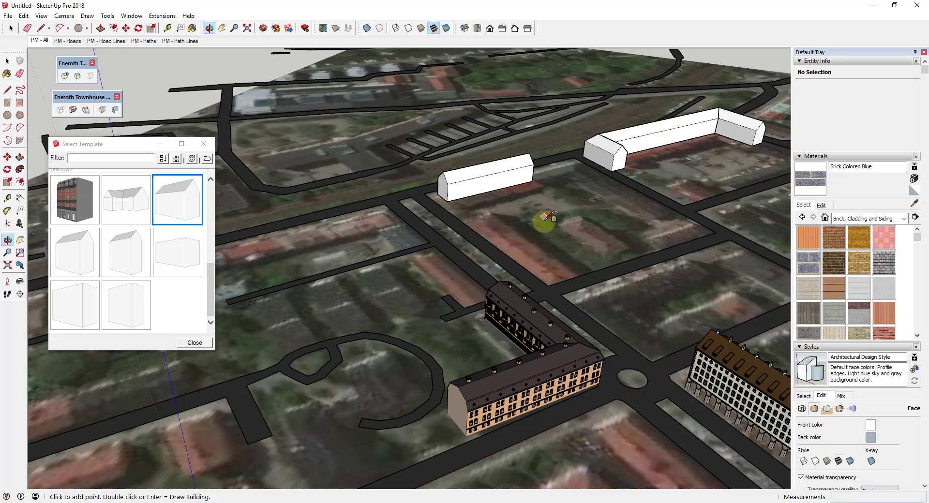
left_click(484, 217)
double_click(560, 275)
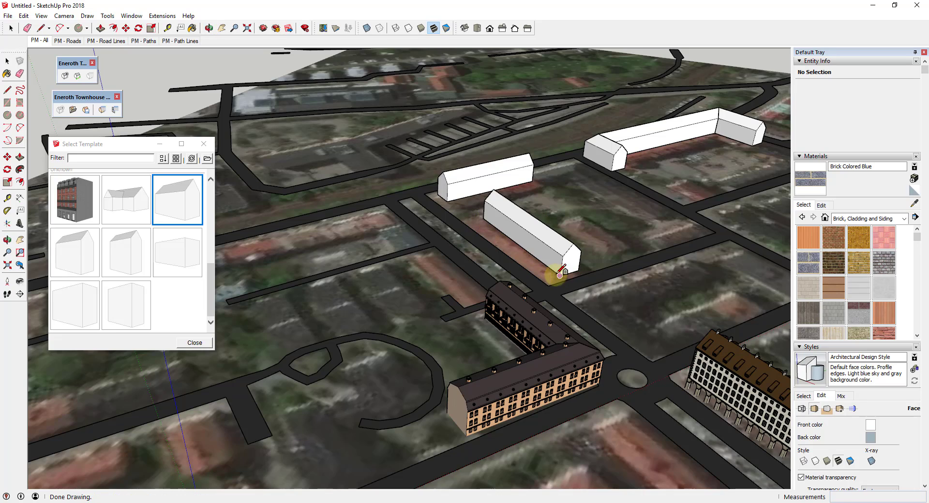
Step: Change the new side-street building's template to the flat-roofed Volume, 10 m Deep, 10 m High and accept its building properties
middle_click_drag(557, 265, 524, 223)
key("space")
left_click(523, 224)
scroll(626, 203, "up", 3)
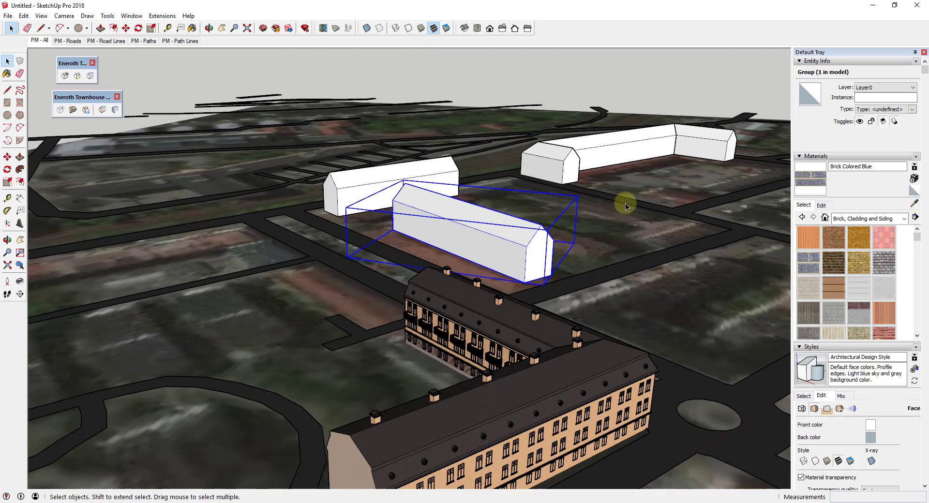
left_click(115, 111)
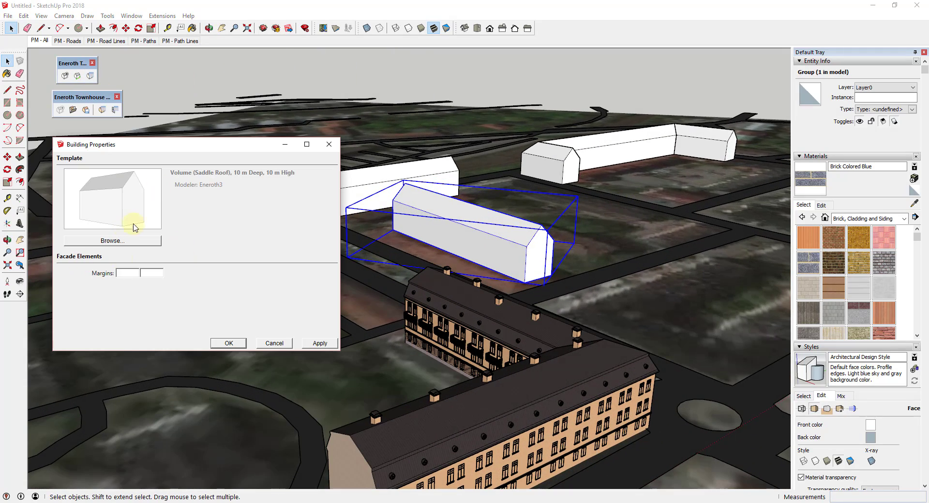
left_click(131, 241)
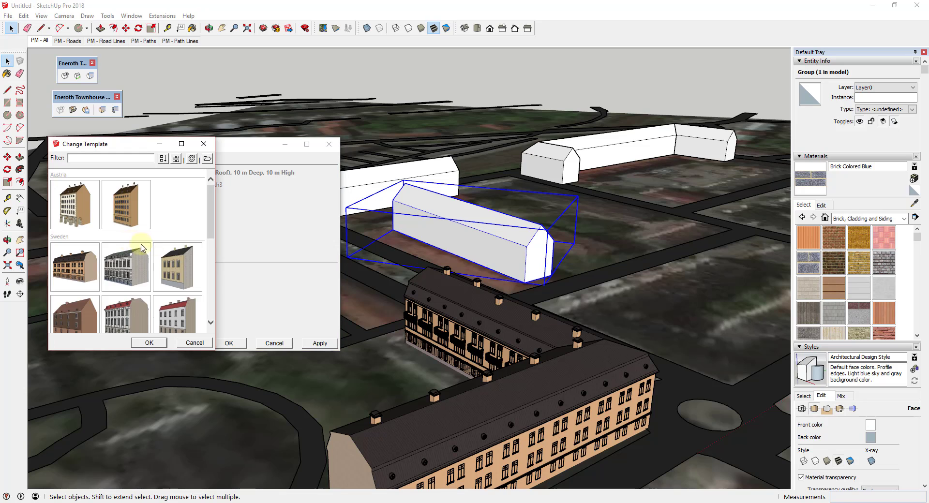
scroll(155, 271, "down", 3)
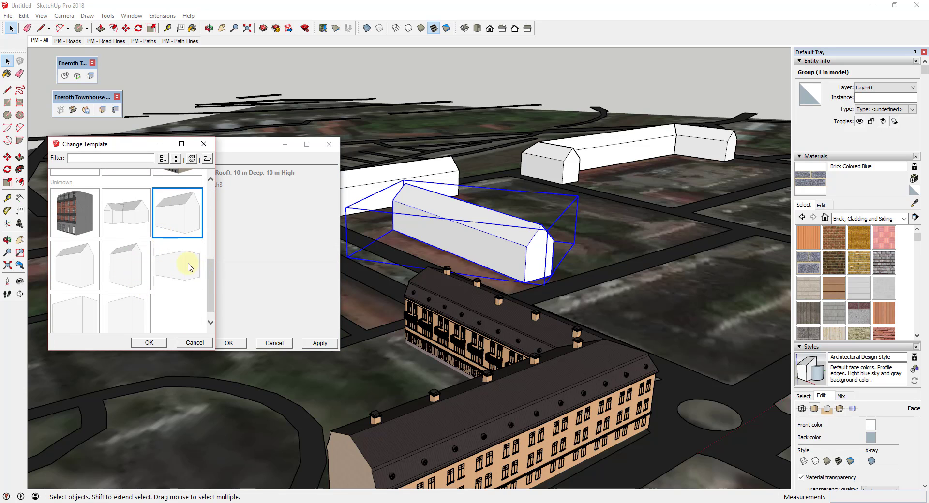
left_click(189, 268)
left_click(149, 343)
left_click(318, 345)
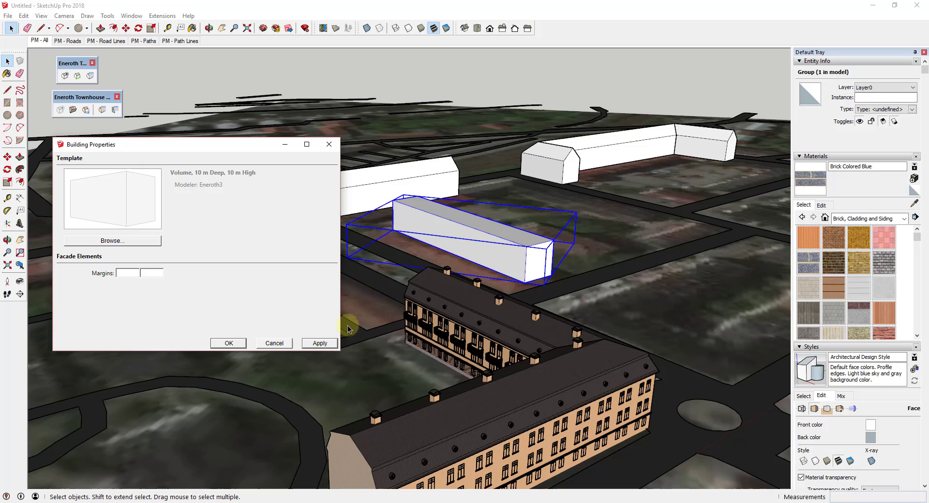
left_click(229, 343)
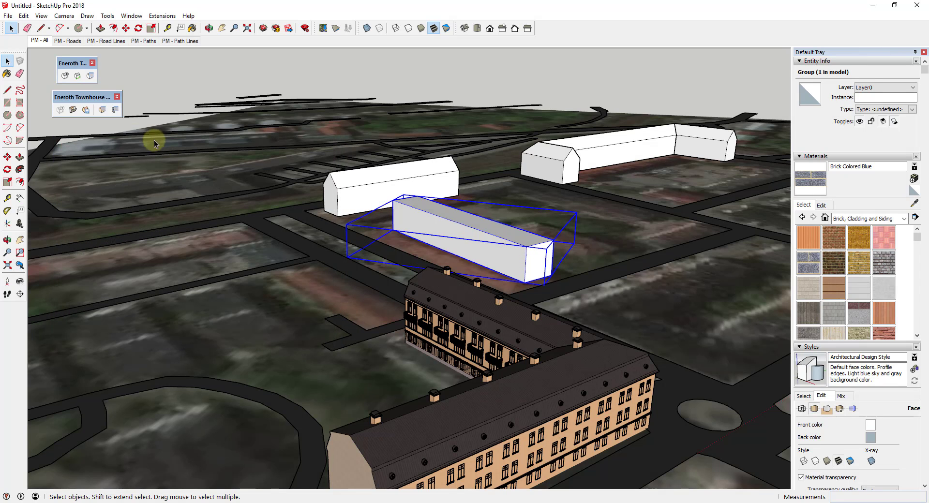
Step: Move the floating Eneroth Townhouse toolbar over the model beside the buildings and select the L-shaped townhouse
left_click_drag(94, 101, 452, 272)
scroll(560, 311, "down", 2)
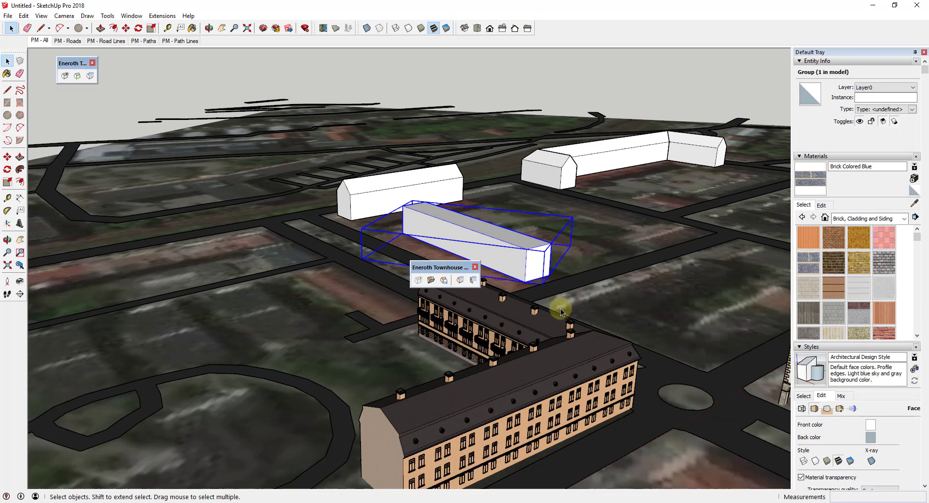
scroll(509, 350, "up", 1)
left_click(507, 393)
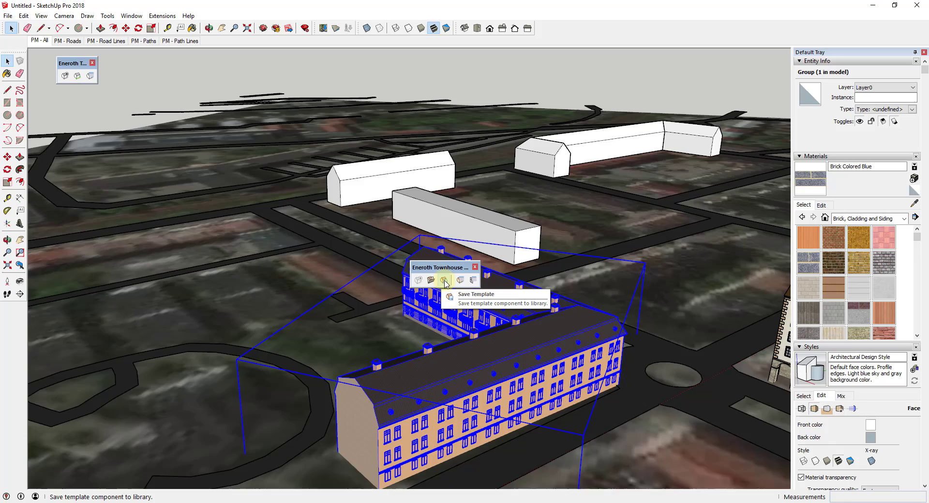
Step: Examine the L-shaped townhouse and the arcaded building across the street from near street level
scroll(562, 345, "down", 3)
middle_click_drag(566, 389, 710, 298)
scroll(676, 268, "up", 3)
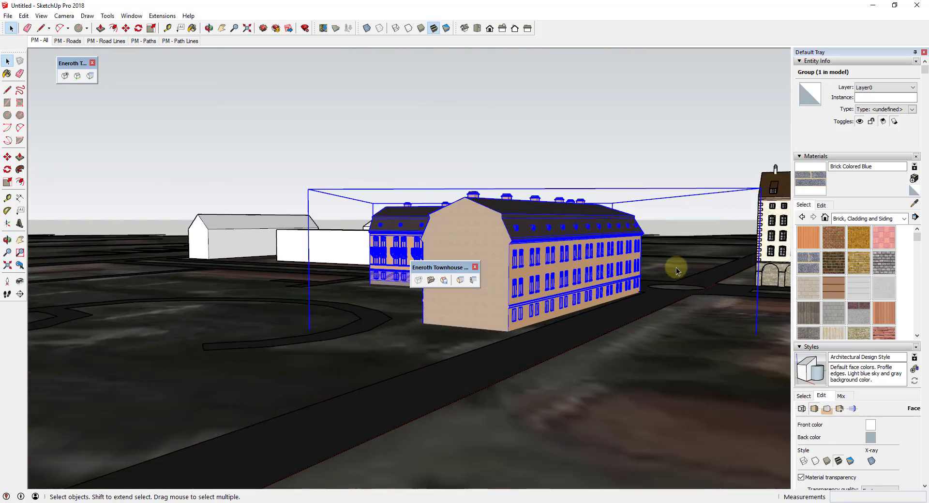
middle_click_drag(676, 267, 341, 275)
scroll(530, 332, "up", 3)
middle_click_drag(511, 339, 476, 346)
scroll(488, 341, "up", 4)
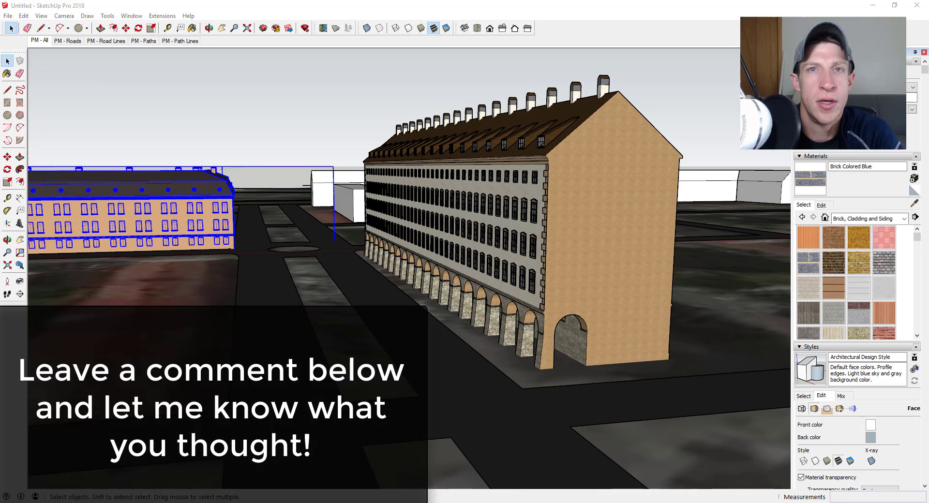